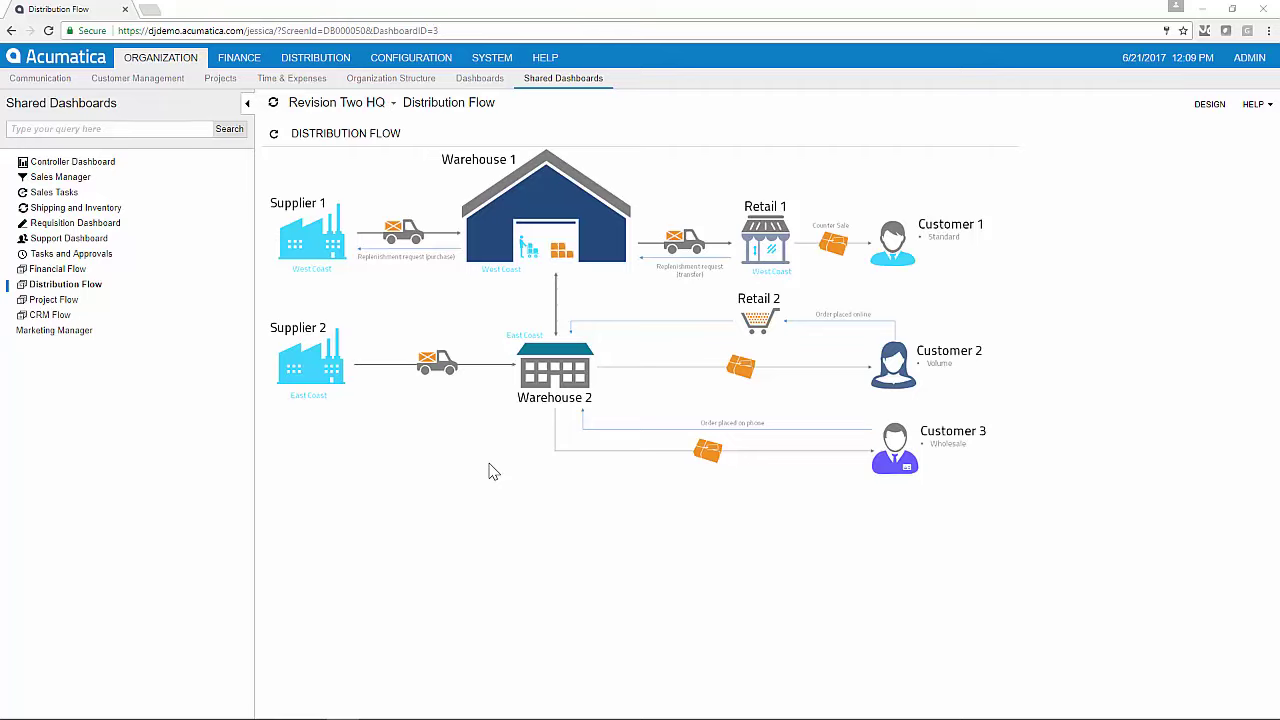
- Open the Stock Items record for the Char-Broil Classic 480 and review its valuation method and replenishment settings
{"action": "left_click", "coordinate": [318, 60]}
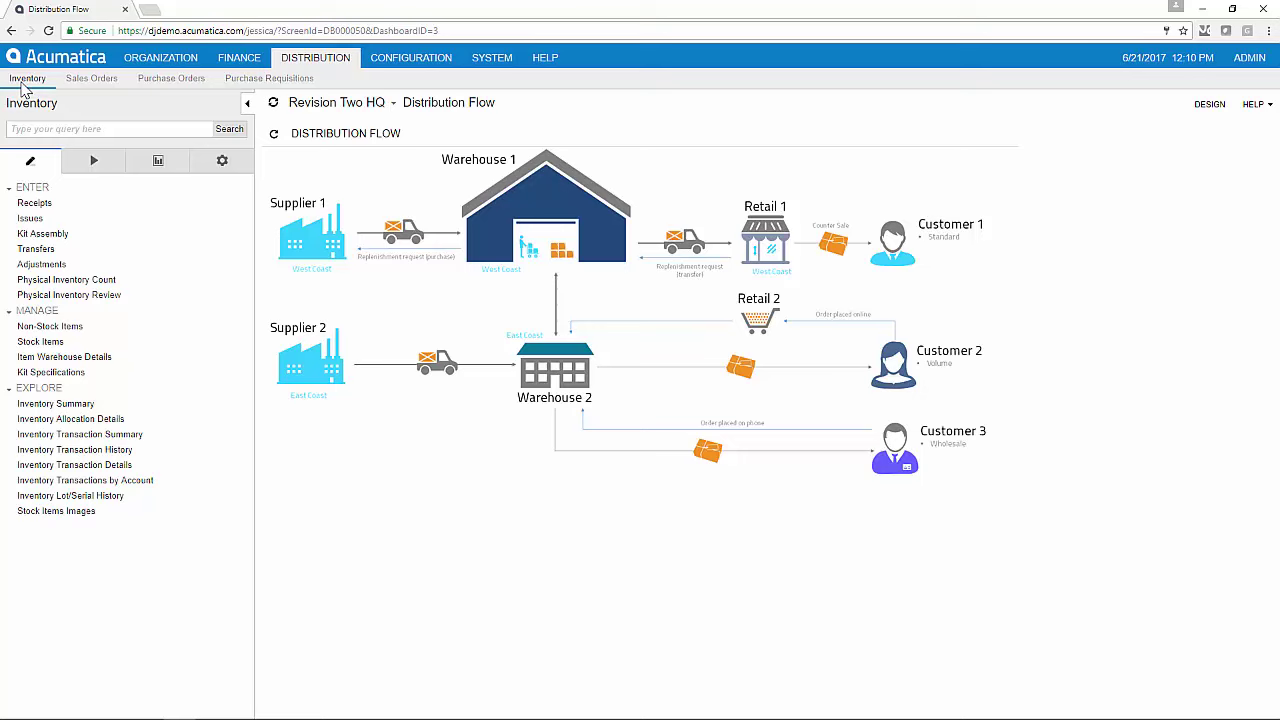
{"action": "left_click", "coordinate": [55, 345]}
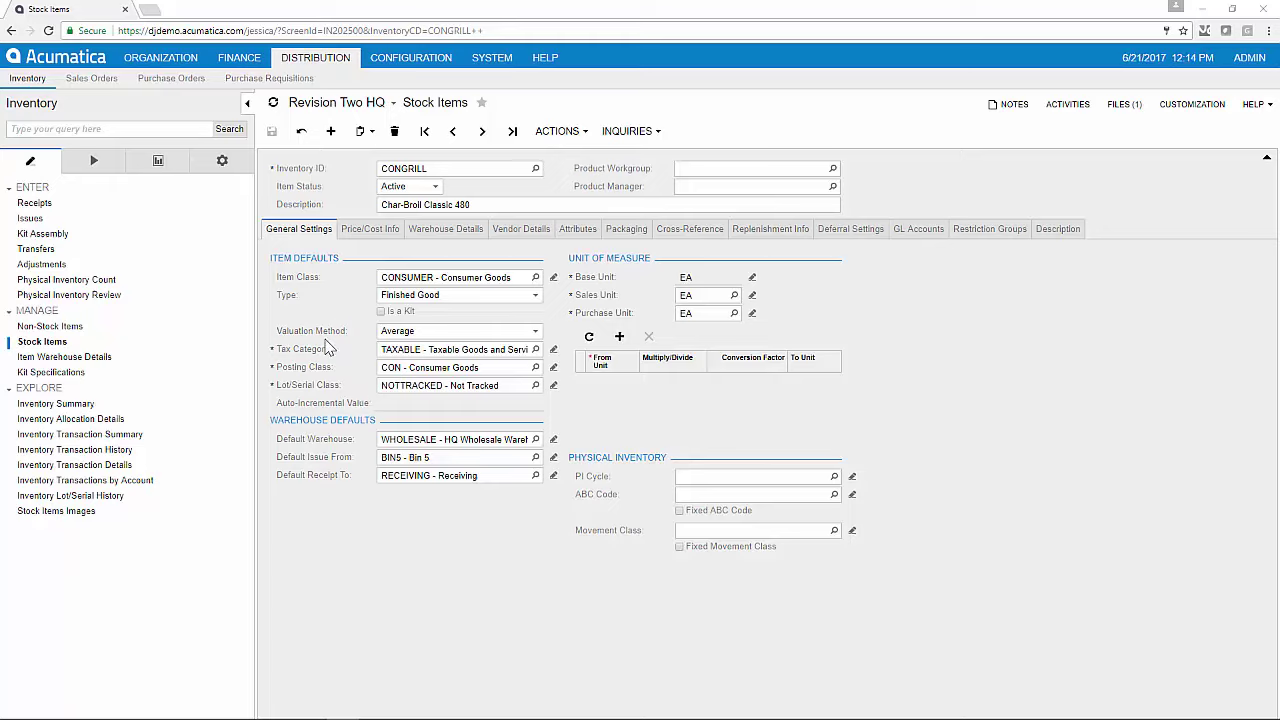
{"action": "left_click", "coordinate": [453, 336]}
{"action": "left_click", "coordinate": [766, 240]}
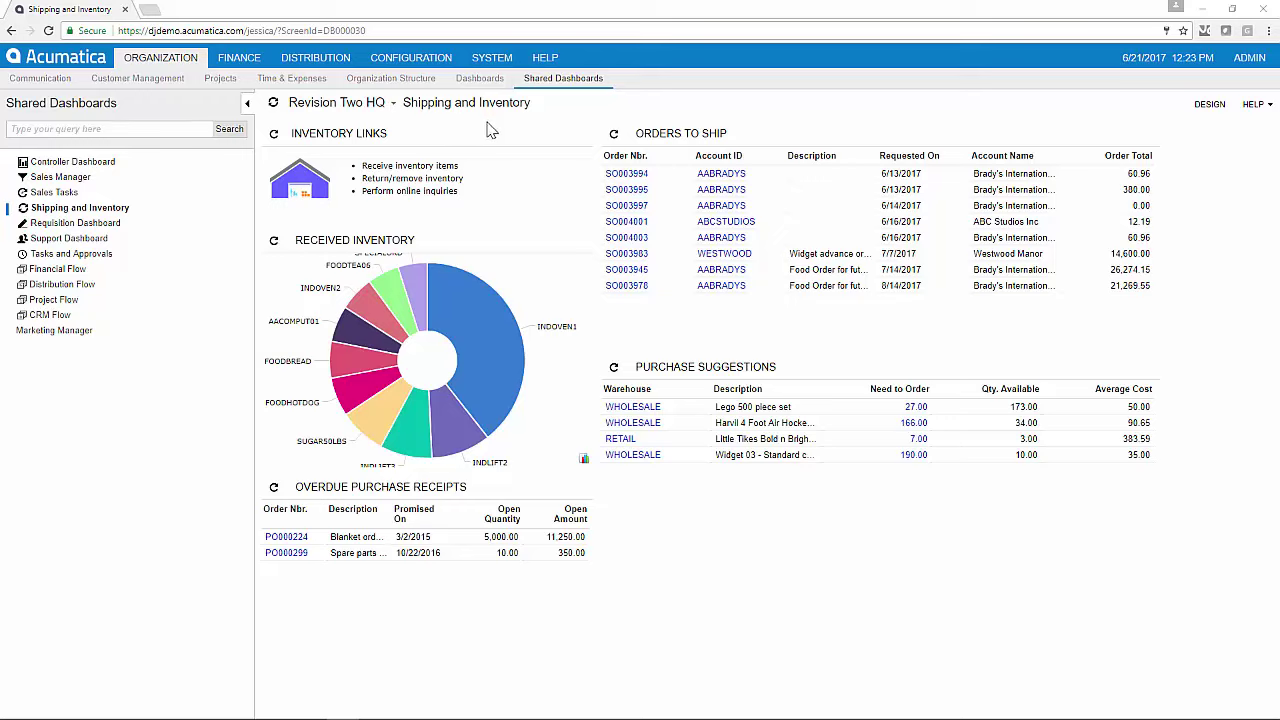
- From the purchase suggestions, open the Lego 500 piece set's quantity to order and process its replenishment line into a purchase order
{"action": "left_click", "coordinate": [686, 372]}
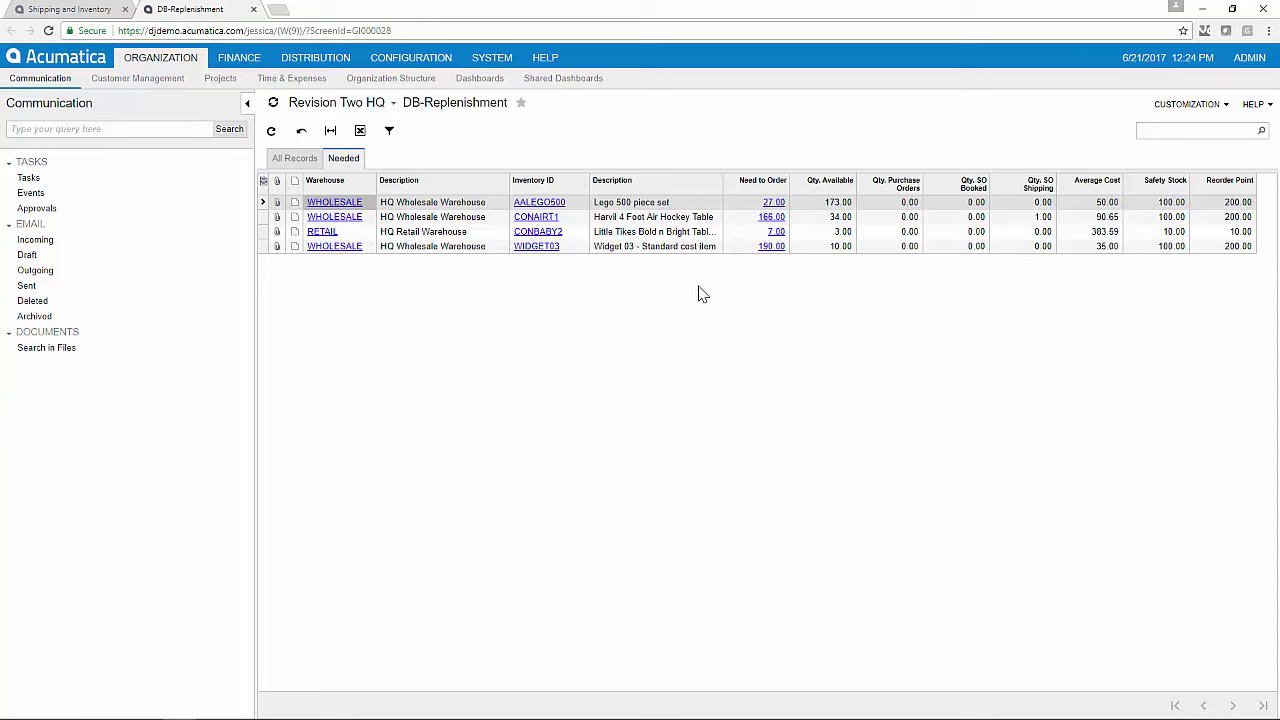
{"action": "left_click", "coordinate": [771, 206]}
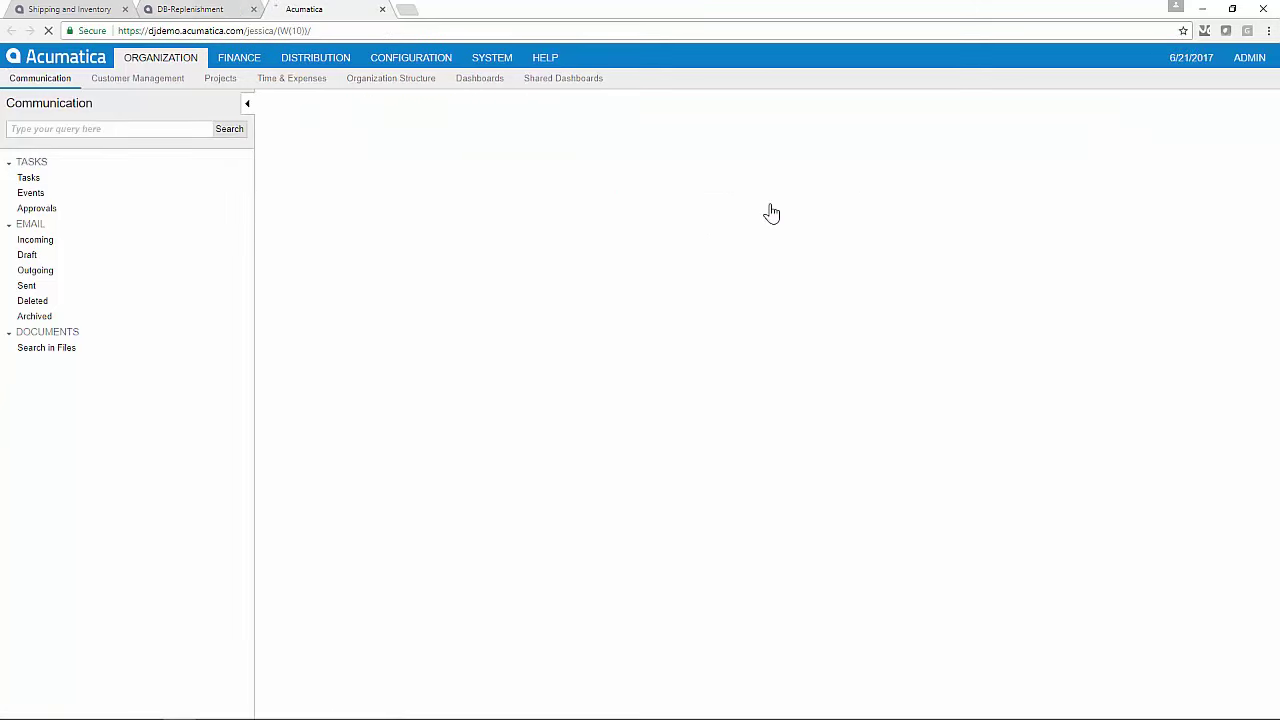
{"action": "left_click", "coordinate": [313, 317]}
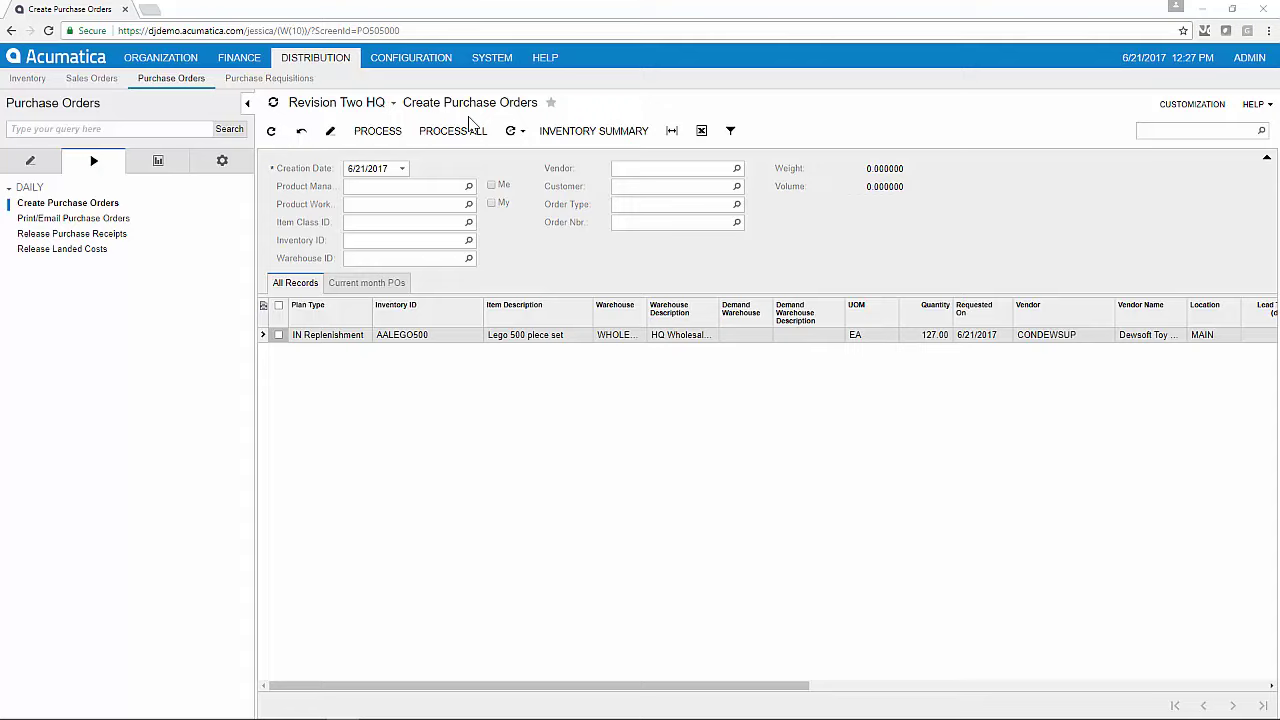
{"action": "left_click", "coordinate": [279, 335]}
{"action": "left_click", "coordinate": [390, 135]}
- Email the purchase order to the vendor and view the resulting email in the order's activities
{"action": "left_click", "coordinate": [560, 133]}
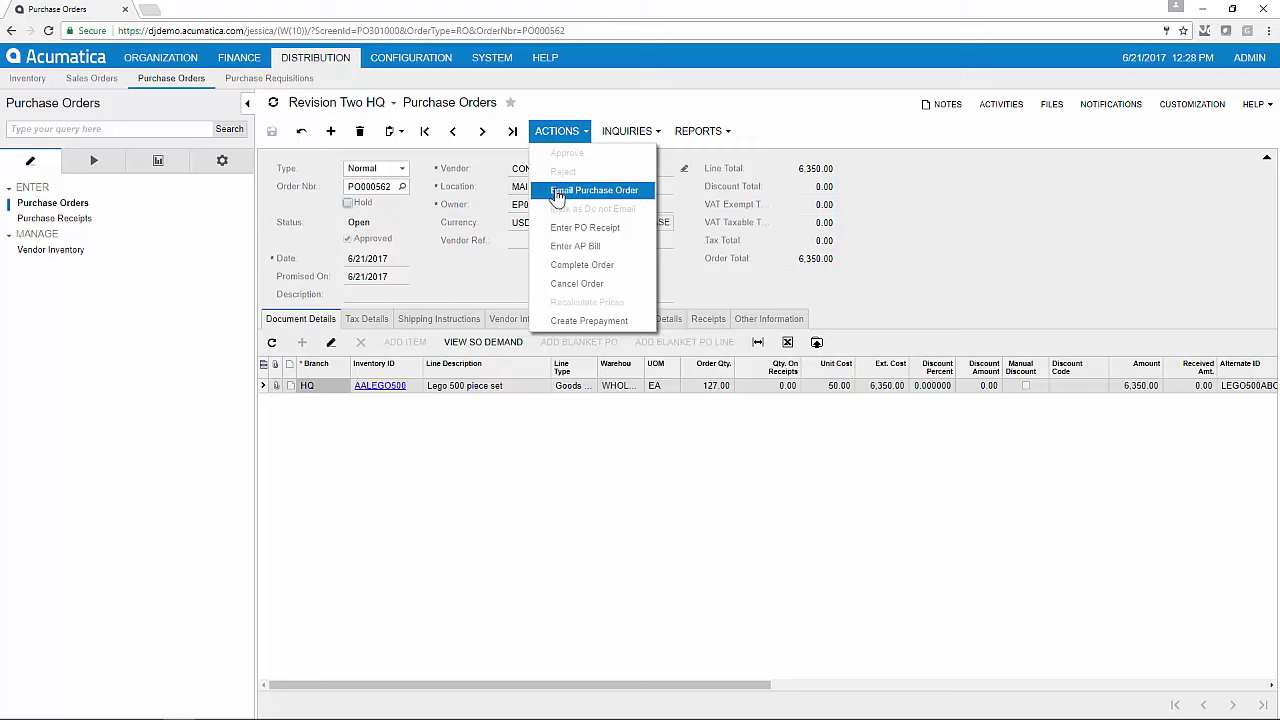
{"action": "left_click", "coordinate": [557, 192]}
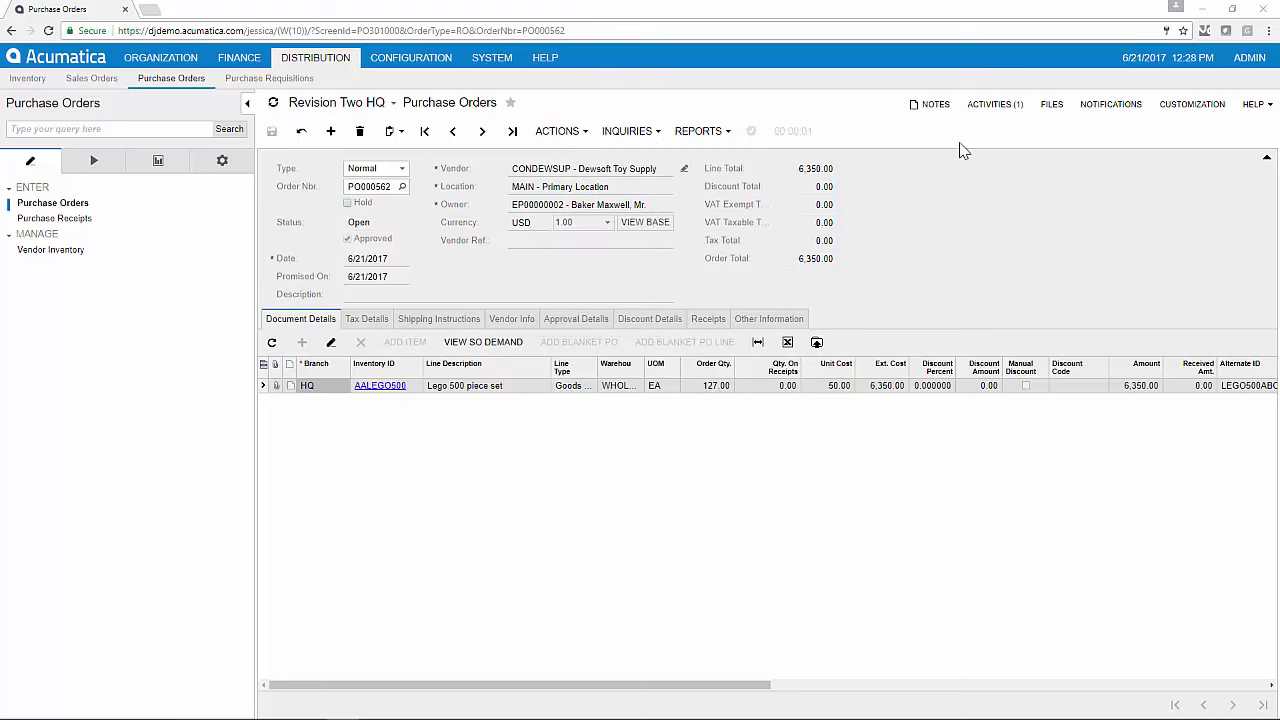
{"action": "left_click", "coordinate": [994, 118]}
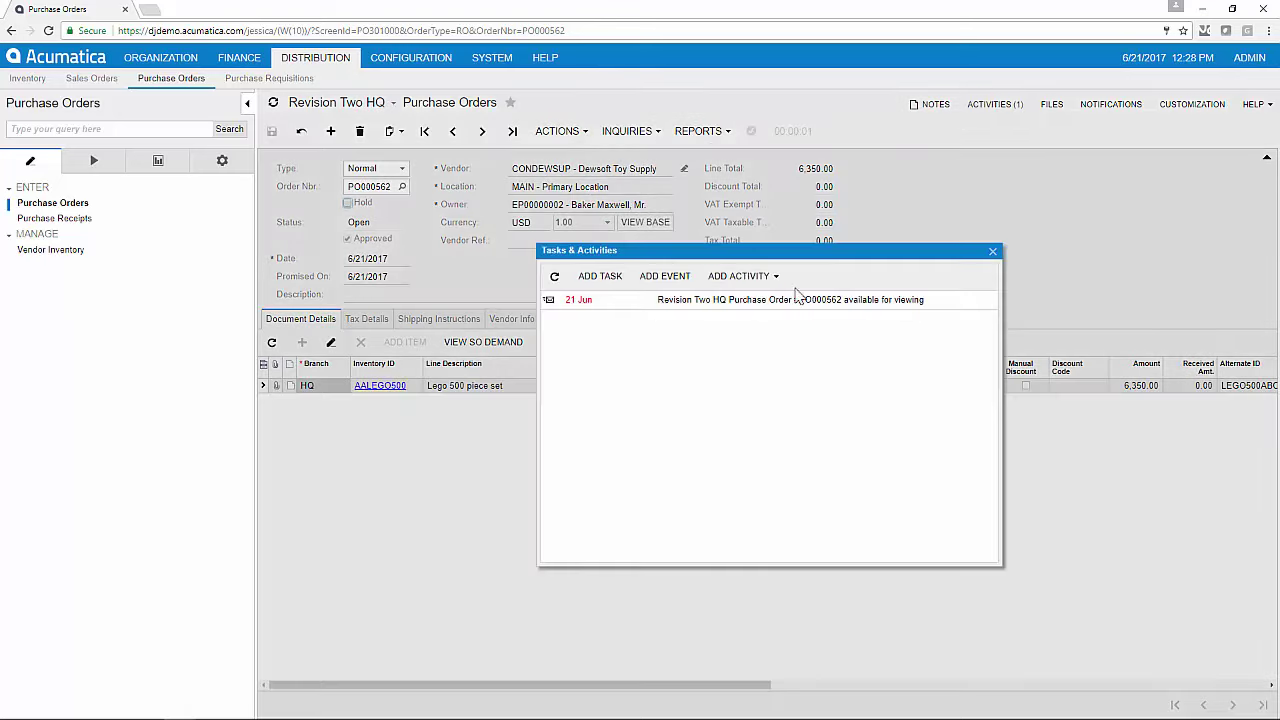
{"action": "left_click", "coordinate": [737, 300]}
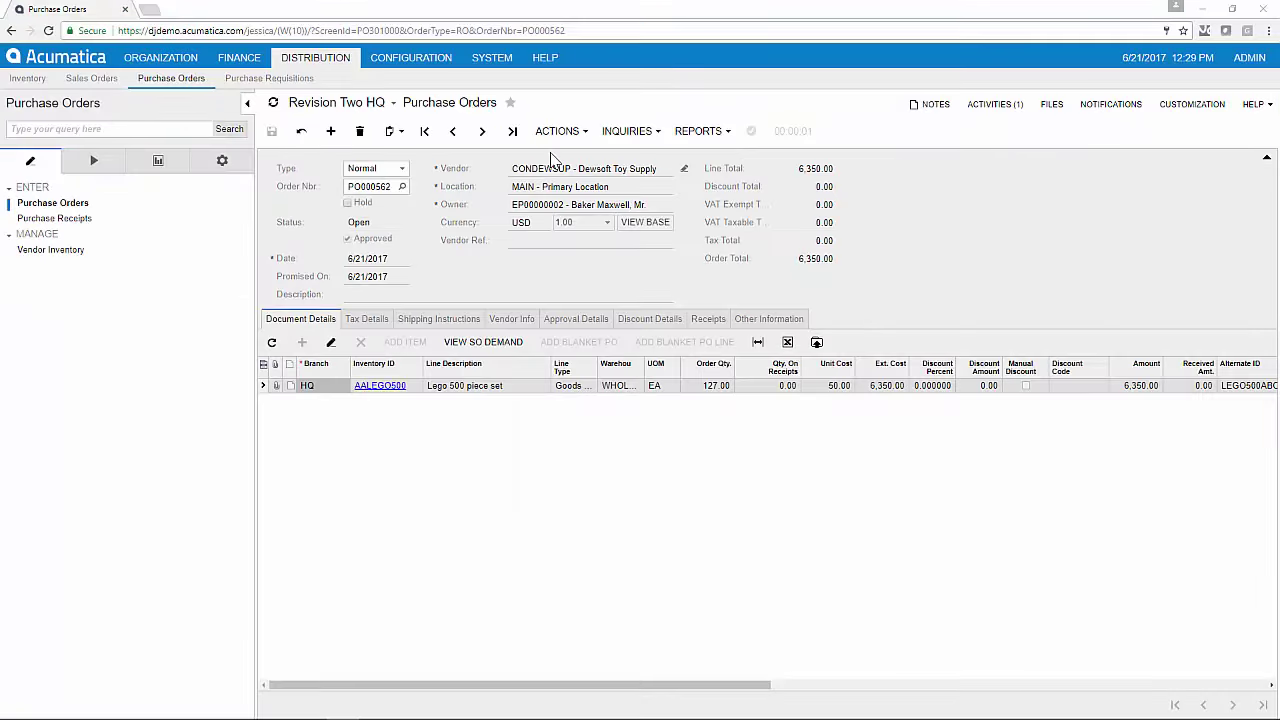
- Enter a purchase receipt for the Lego order with vendor reference 343 and release it
{"action": "left_click", "coordinate": [561, 132]}
{"action": "left_click", "coordinate": [575, 190]}
{"action": "left_click", "coordinate": [530, 241]}
{"action": "type", "text": "343"}
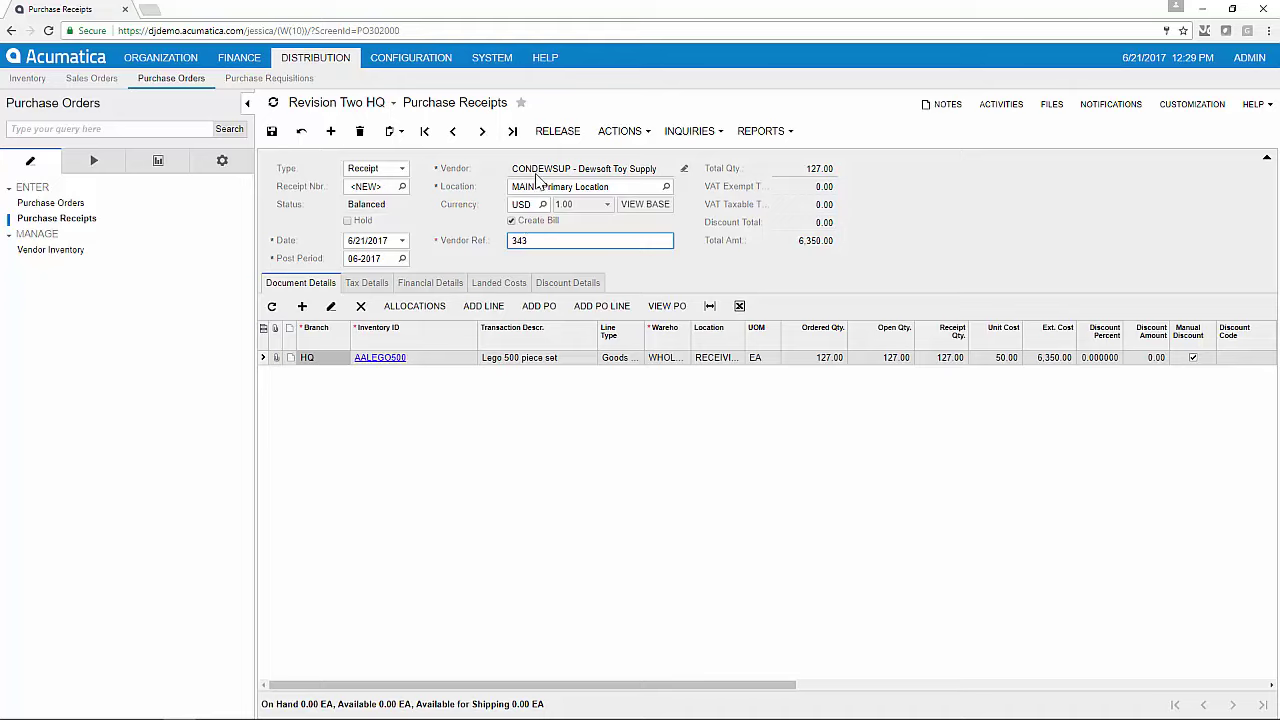
{"action": "left_click", "coordinate": [552, 134]}
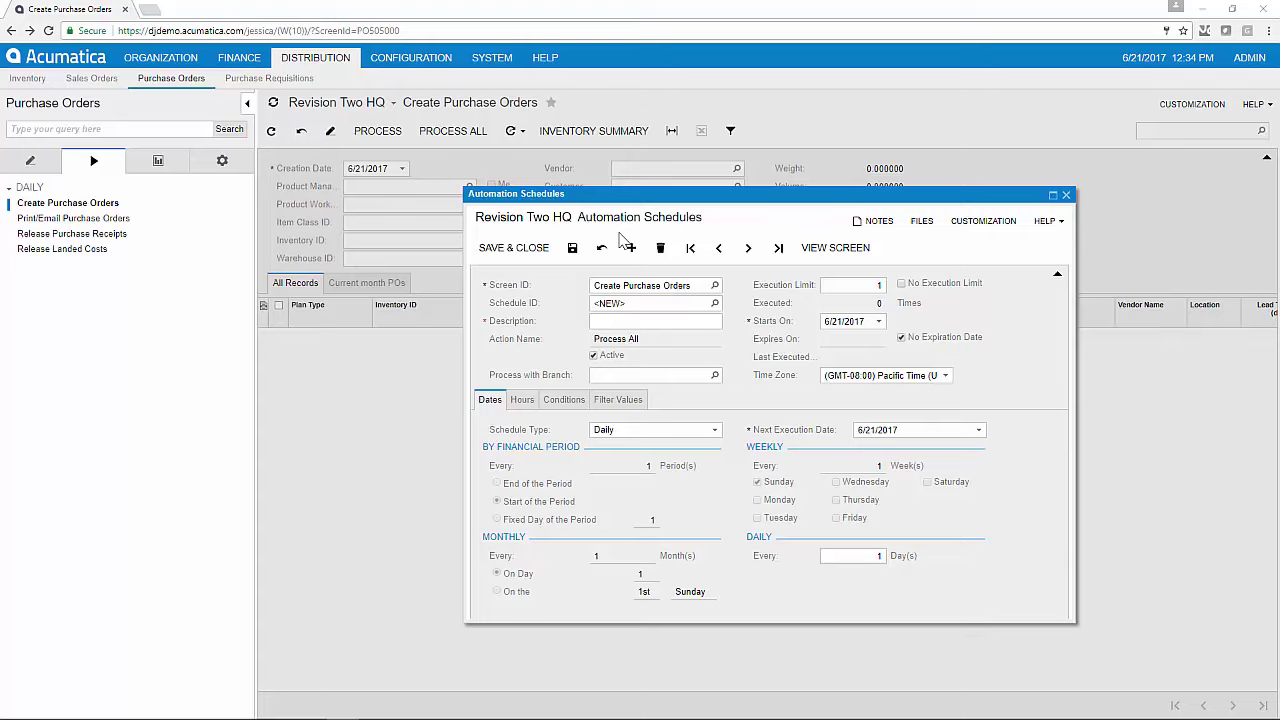
- Start a new sales order for Brady's International Market and review its financial settings
{"action": "left_click", "coordinate": [91, 79]}
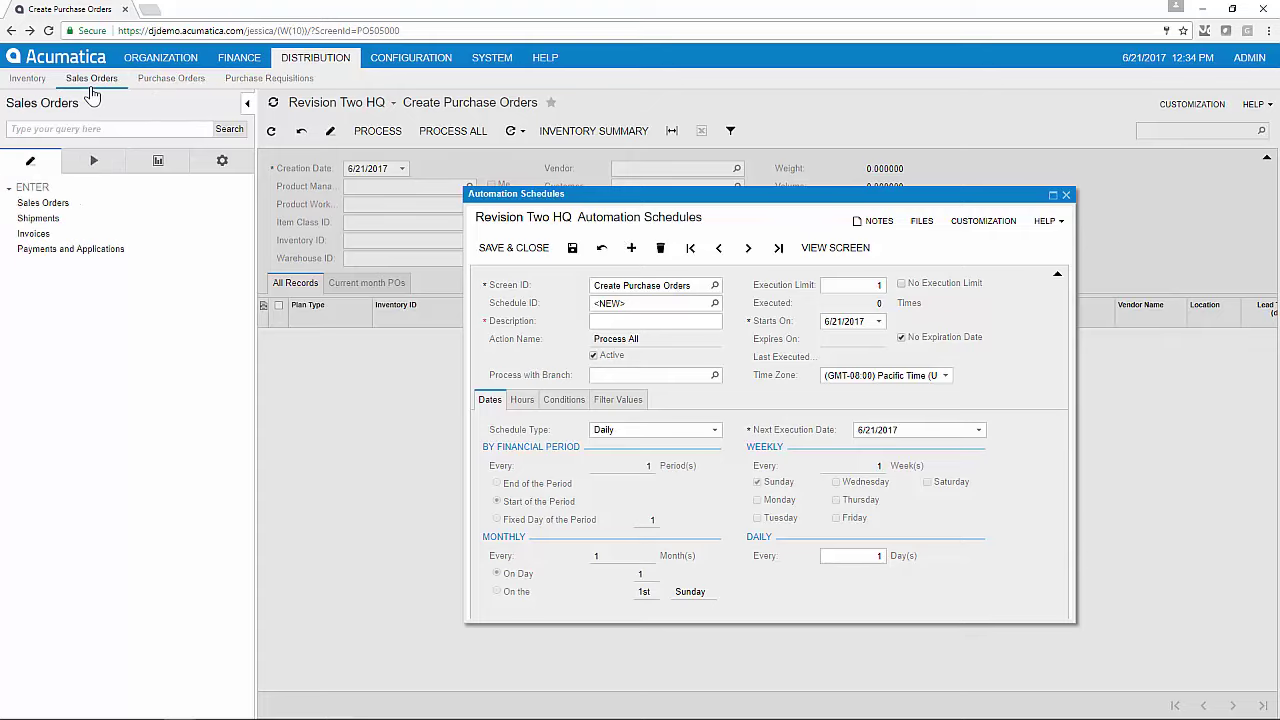
{"action": "left_click", "coordinate": [43, 202]}
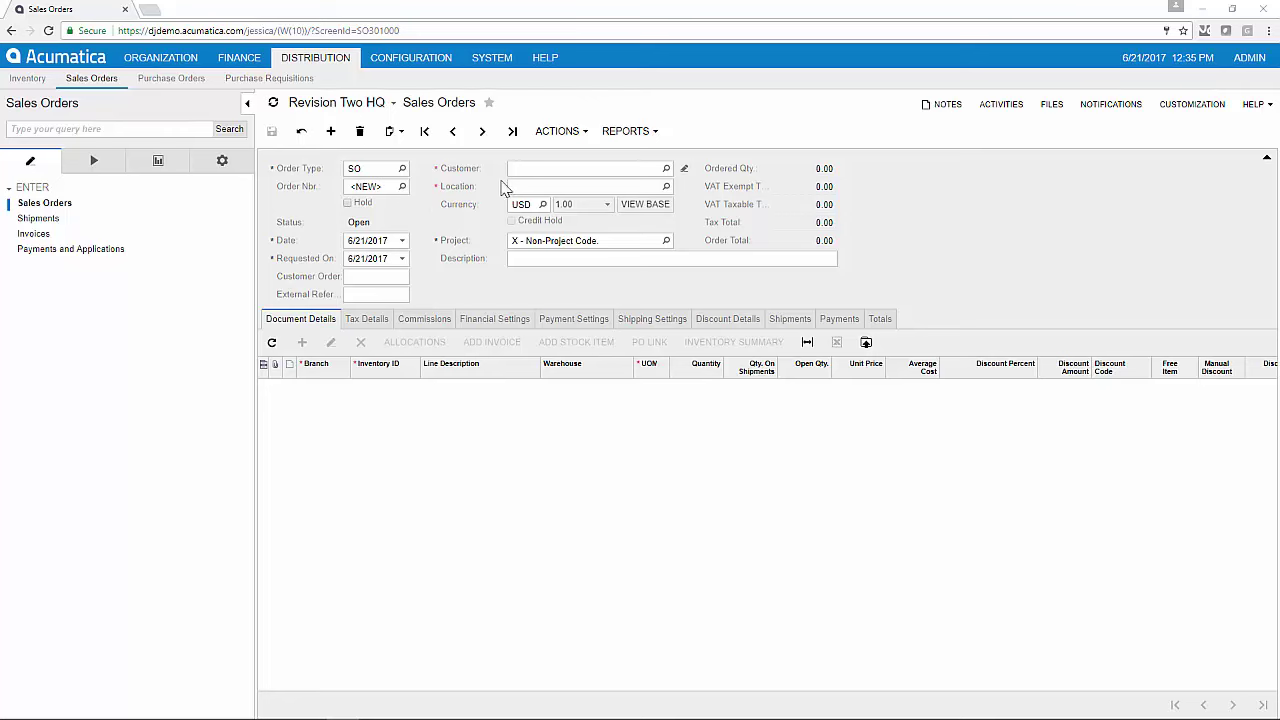
{"action": "left_click", "coordinate": [666, 172]}
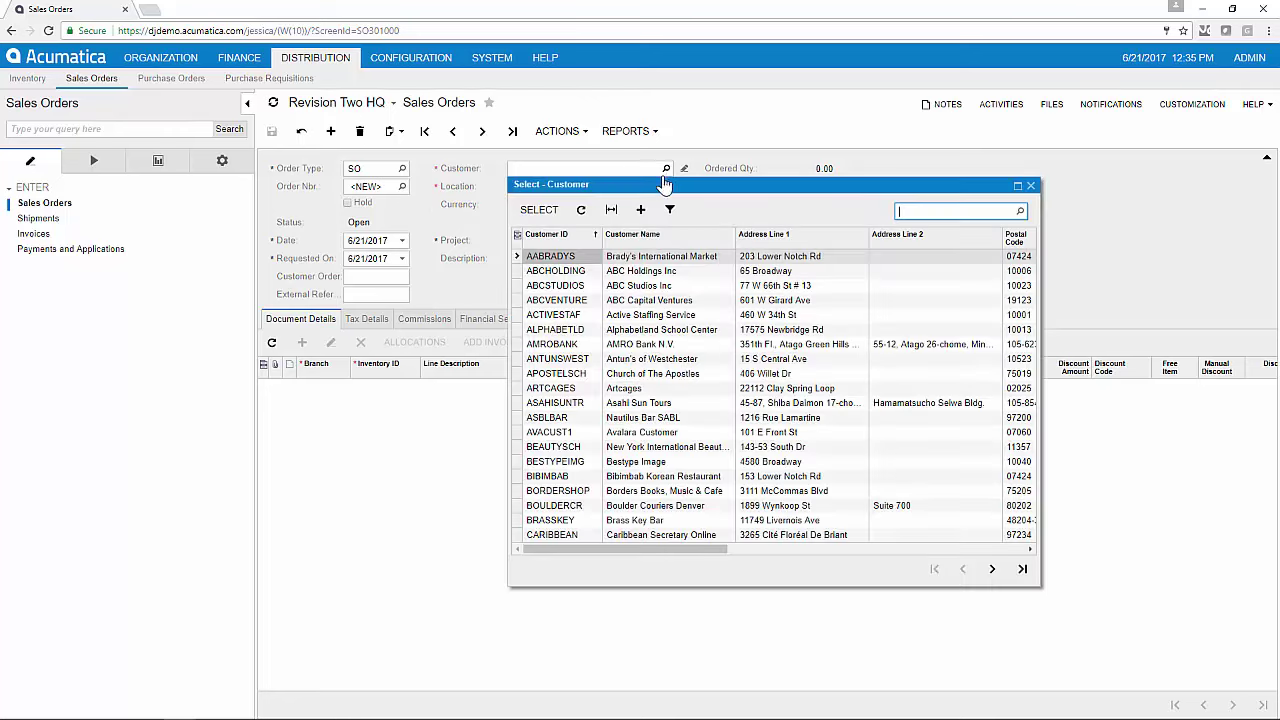
{"action": "double_click", "coordinate": [577, 265]}
{"action": "left_click", "coordinate": [505, 318]}
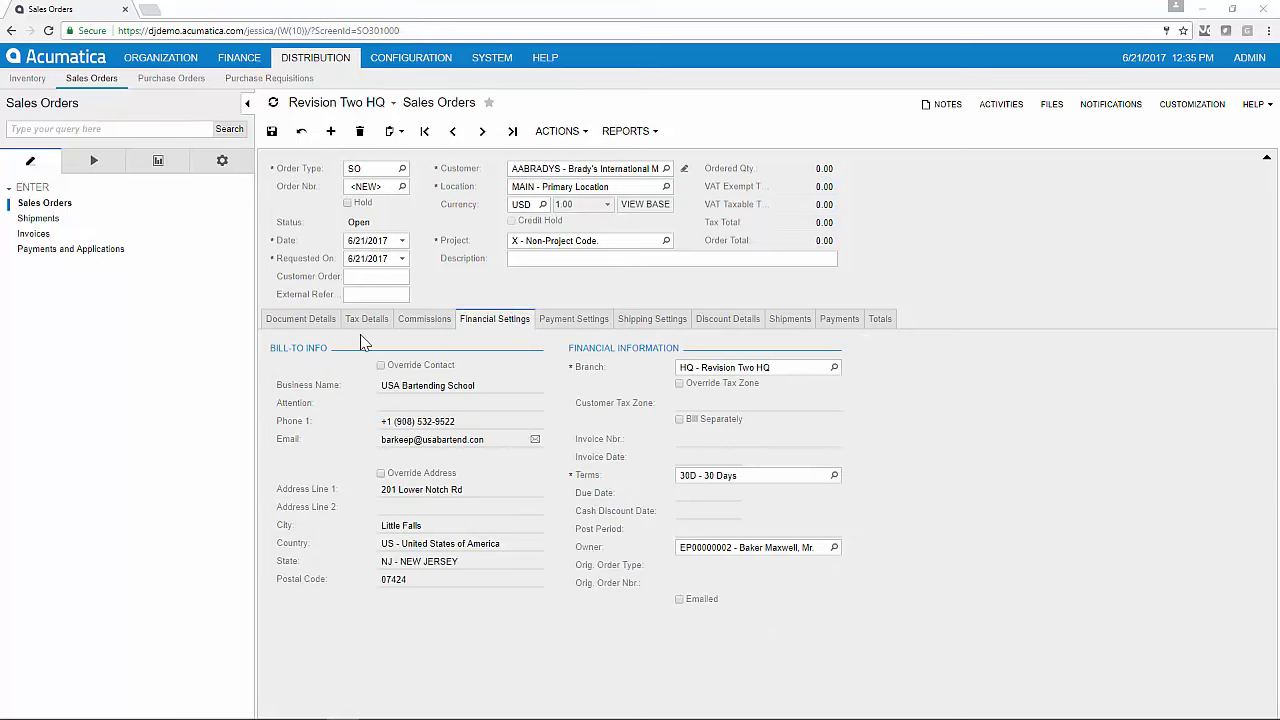
- Add one Acer Laptop Computer from the RETAIL warehouse to the order, choosing from items sold since 2/27/2014
{"action": "left_click", "coordinate": [300, 328]}
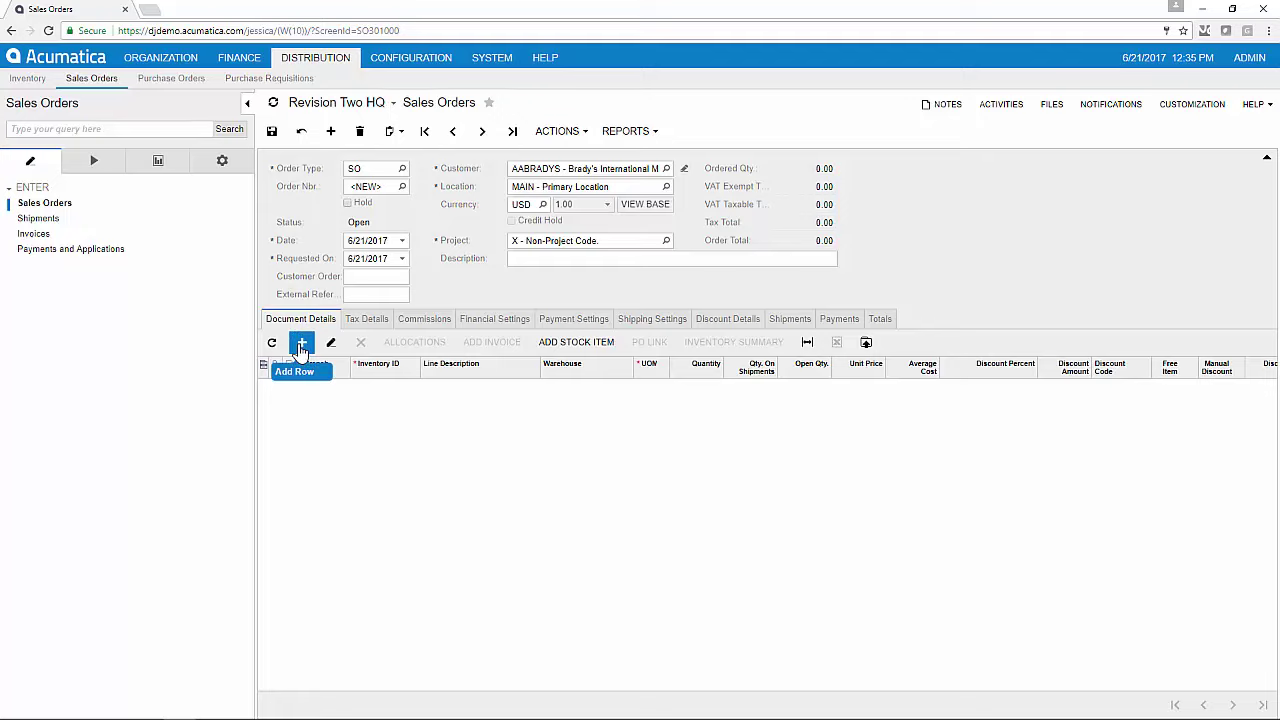
{"action": "left_click", "coordinate": [575, 344]}
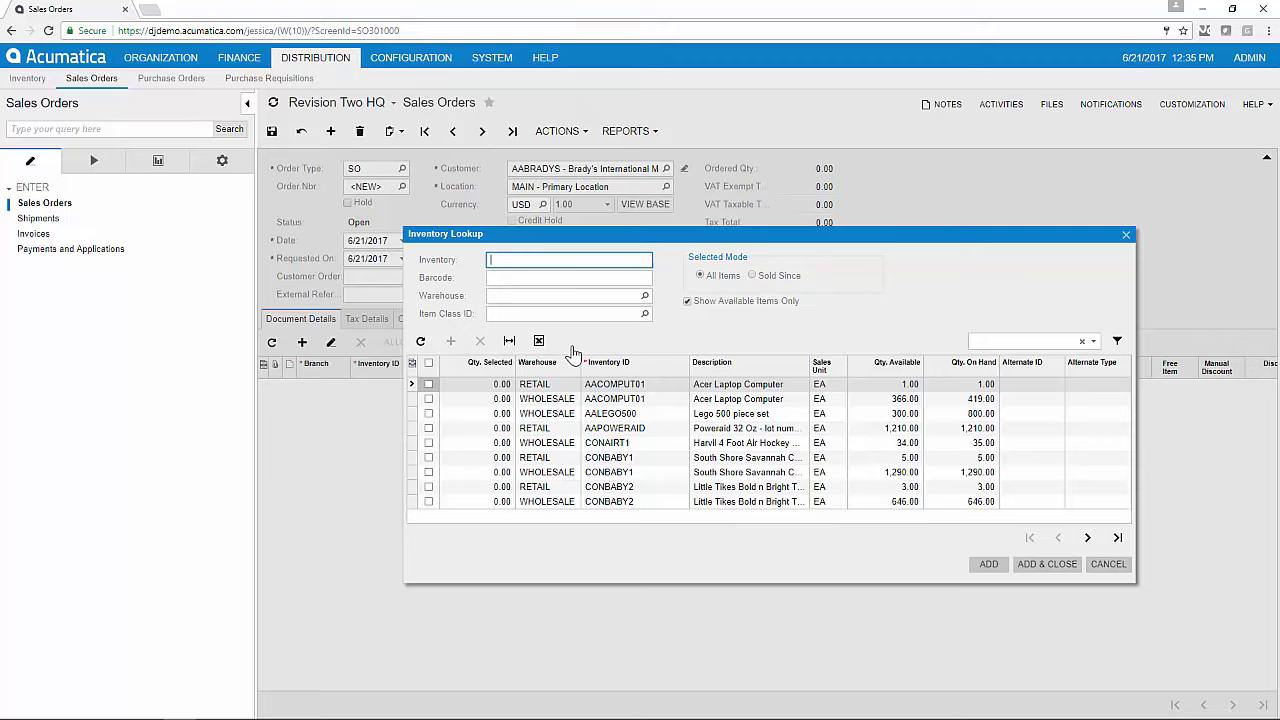
{"action": "left_click", "coordinate": [753, 276]}
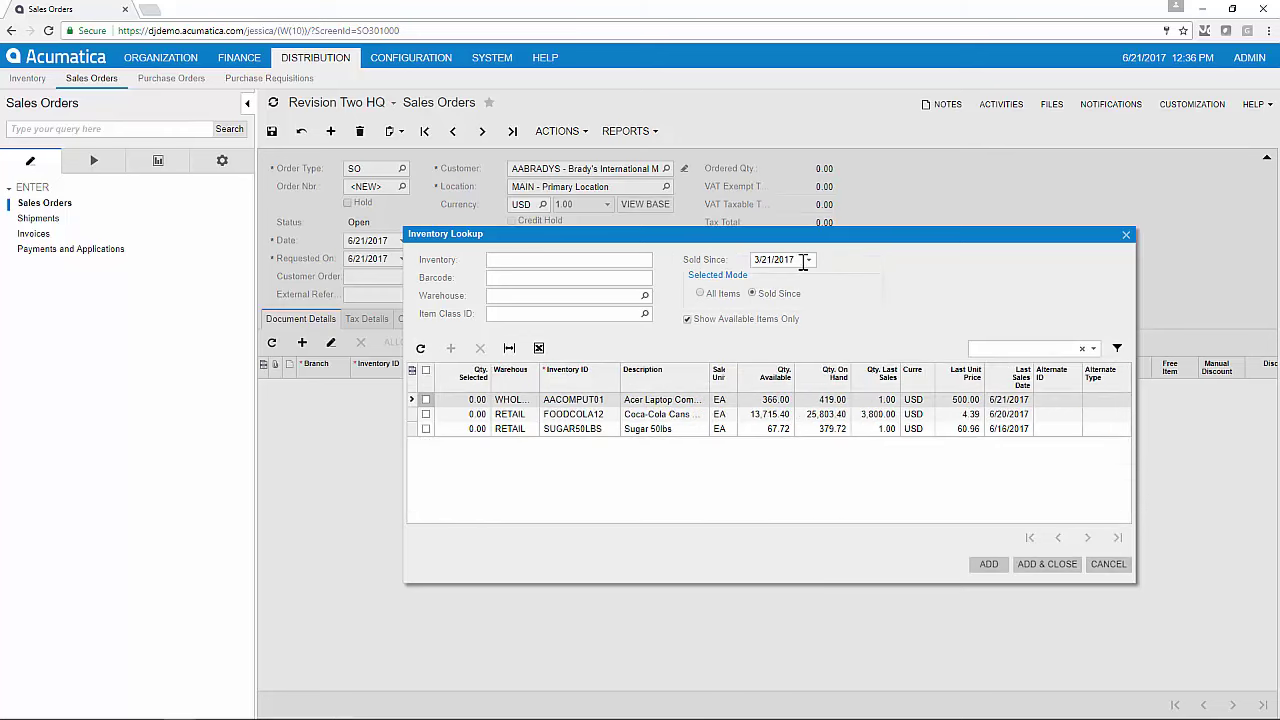
{"action": "left_click", "coordinate": [803, 260]}
{"action": "left_click", "coordinate": [882, 277]}
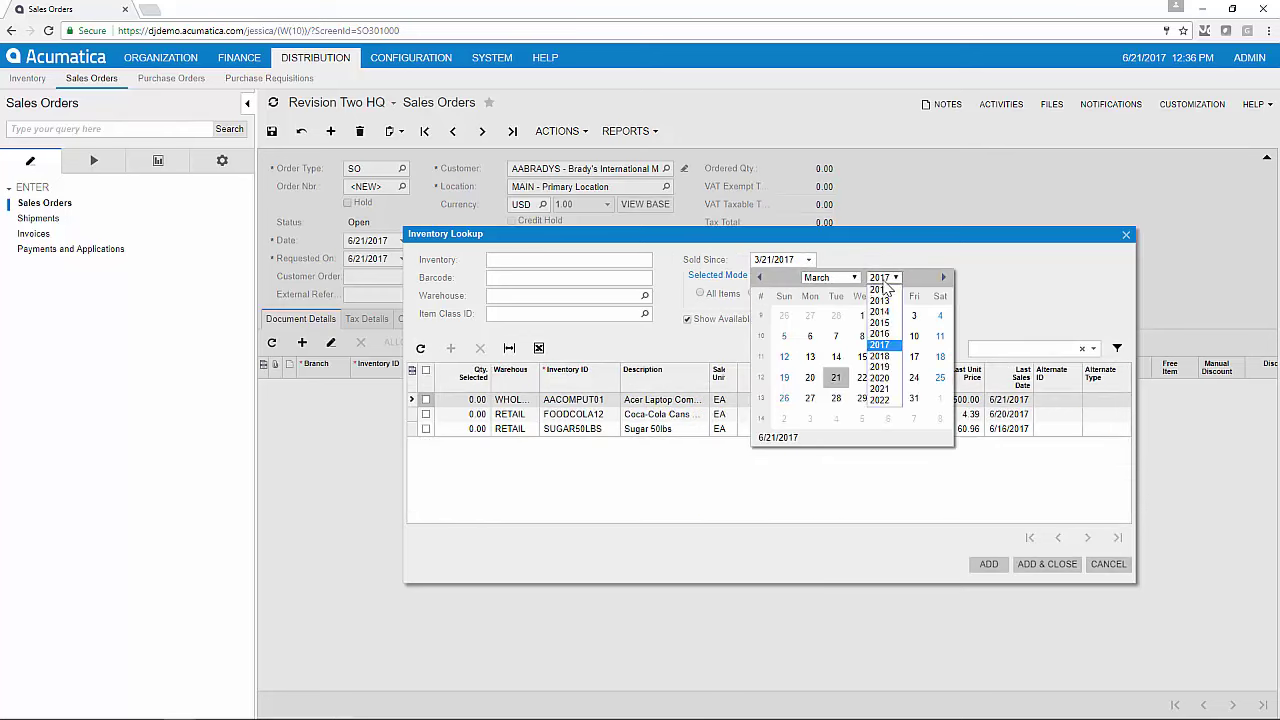
{"action": "left_click", "coordinate": [884, 317]}
{"action": "left_click", "coordinate": [886, 317]}
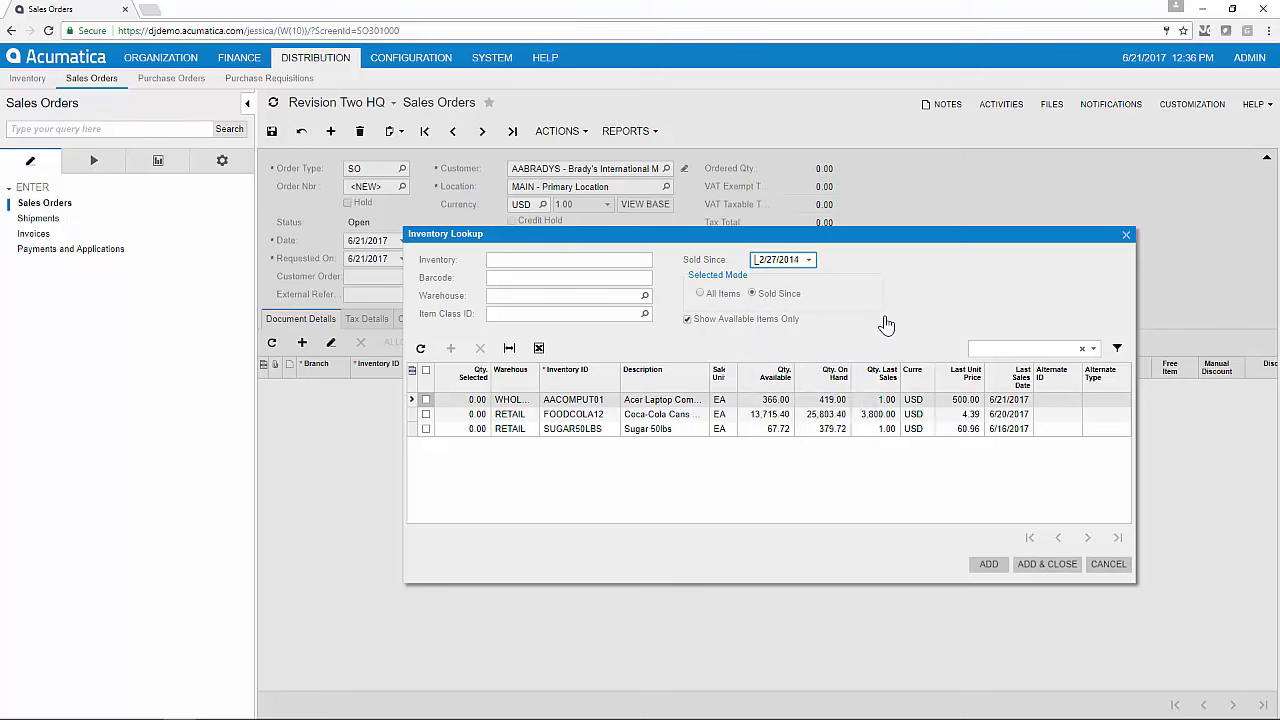
{"action": "left_click", "coordinate": [426, 399]}
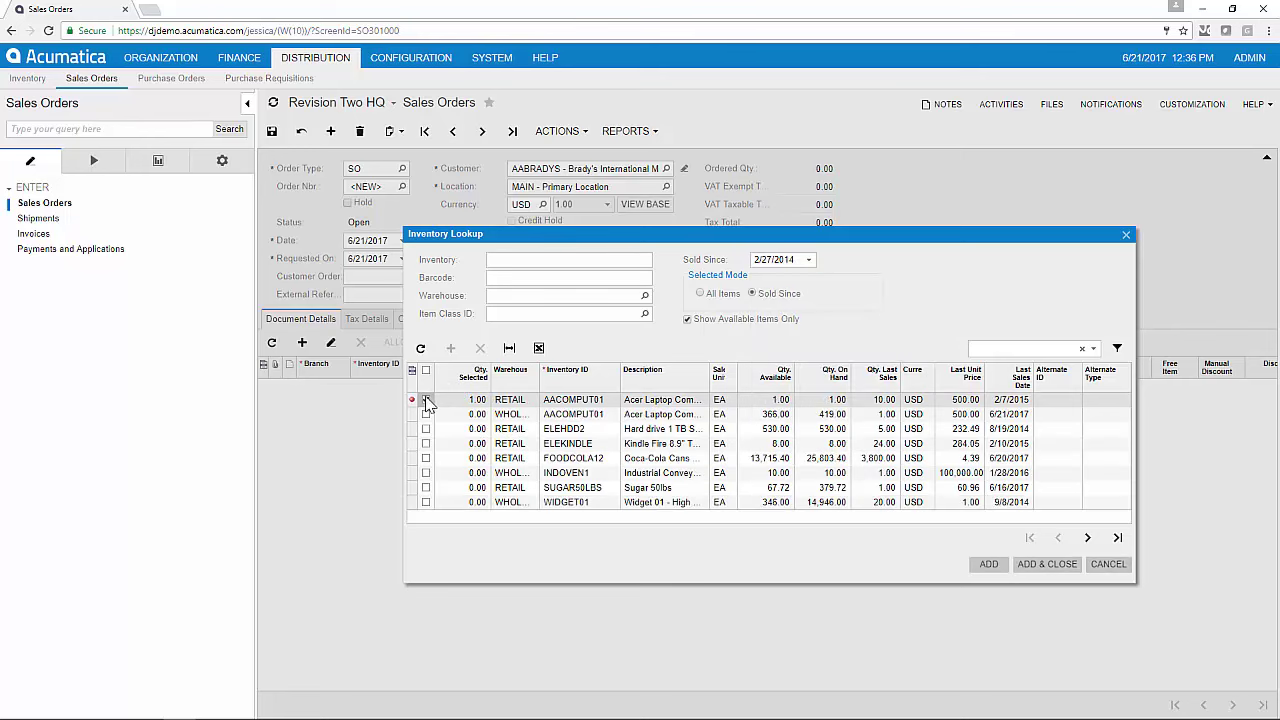
{"action": "left_click", "coordinate": [1047, 564]}
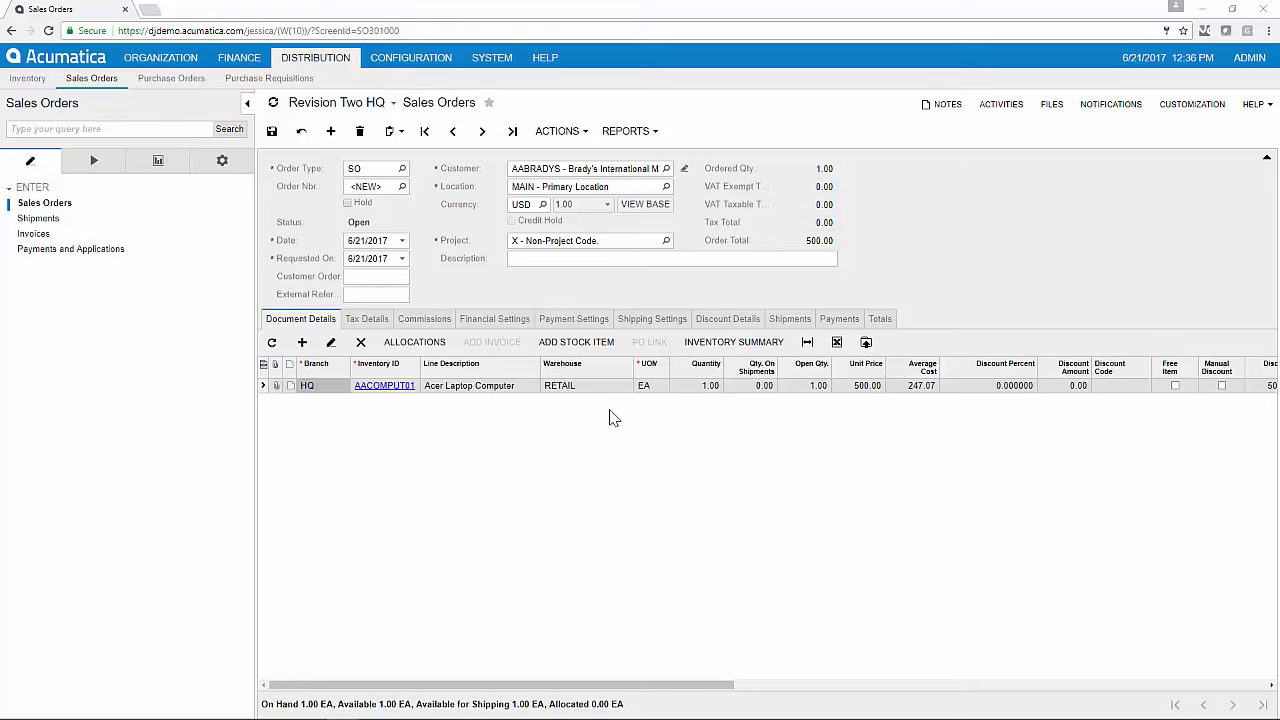
- Shop for carrier rates in the order's shipping settings, select UPS Ground and save the sales order
{"action": "left_click", "coordinate": [632, 320]}
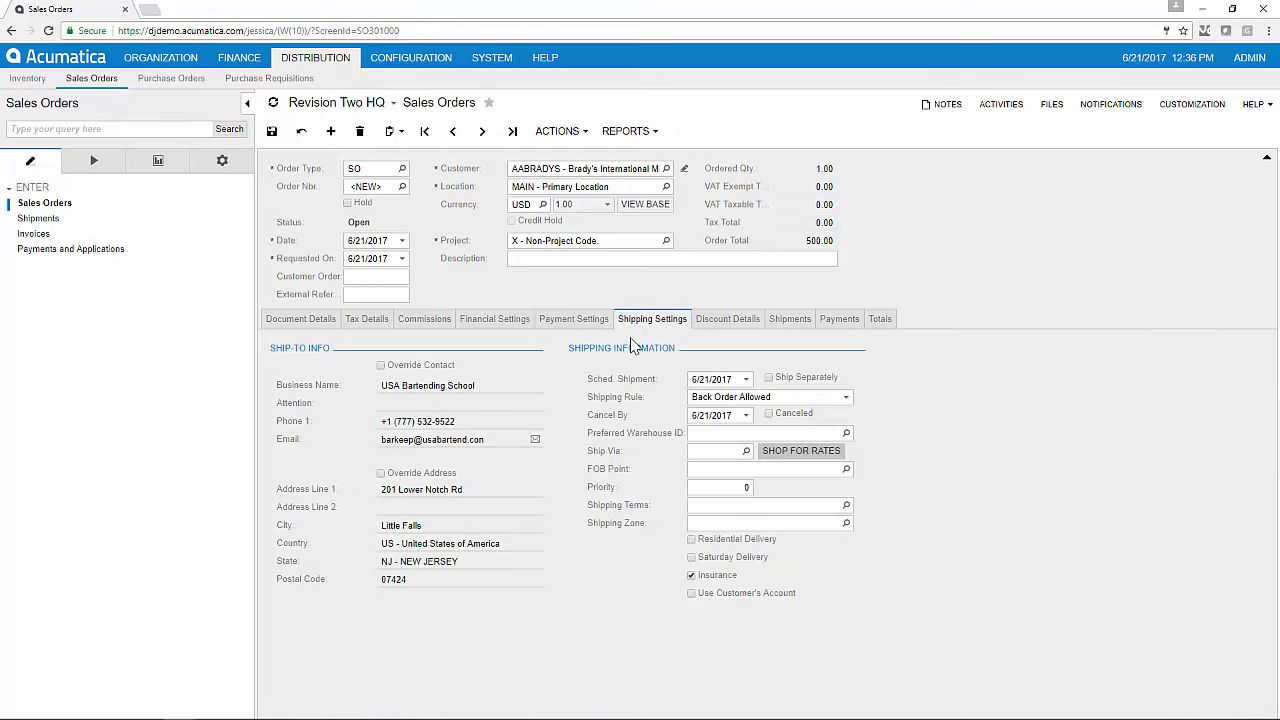
{"action": "left_click", "coordinate": [785, 459]}
{"action": "left_click", "coordinate": [640, 287]}
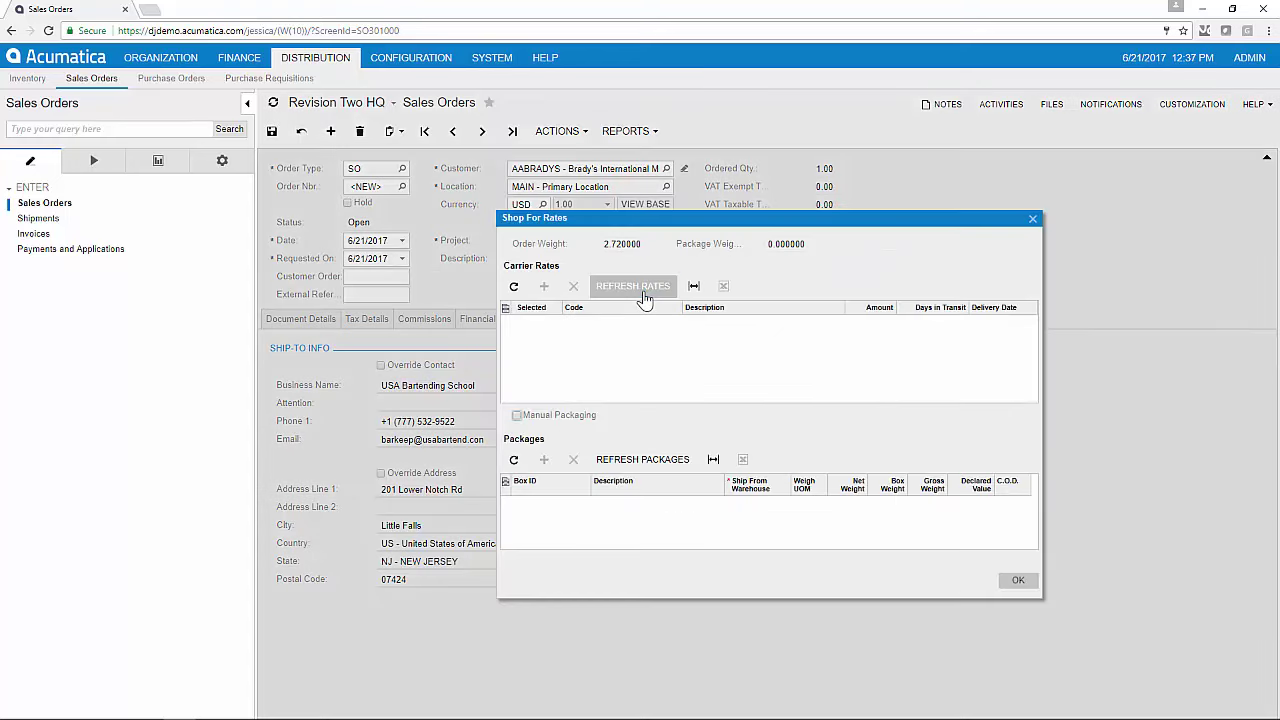
{"action": "scroll", "coordinate": [580, 360], "scroll_direction": "down", "scroll_amount": 1}
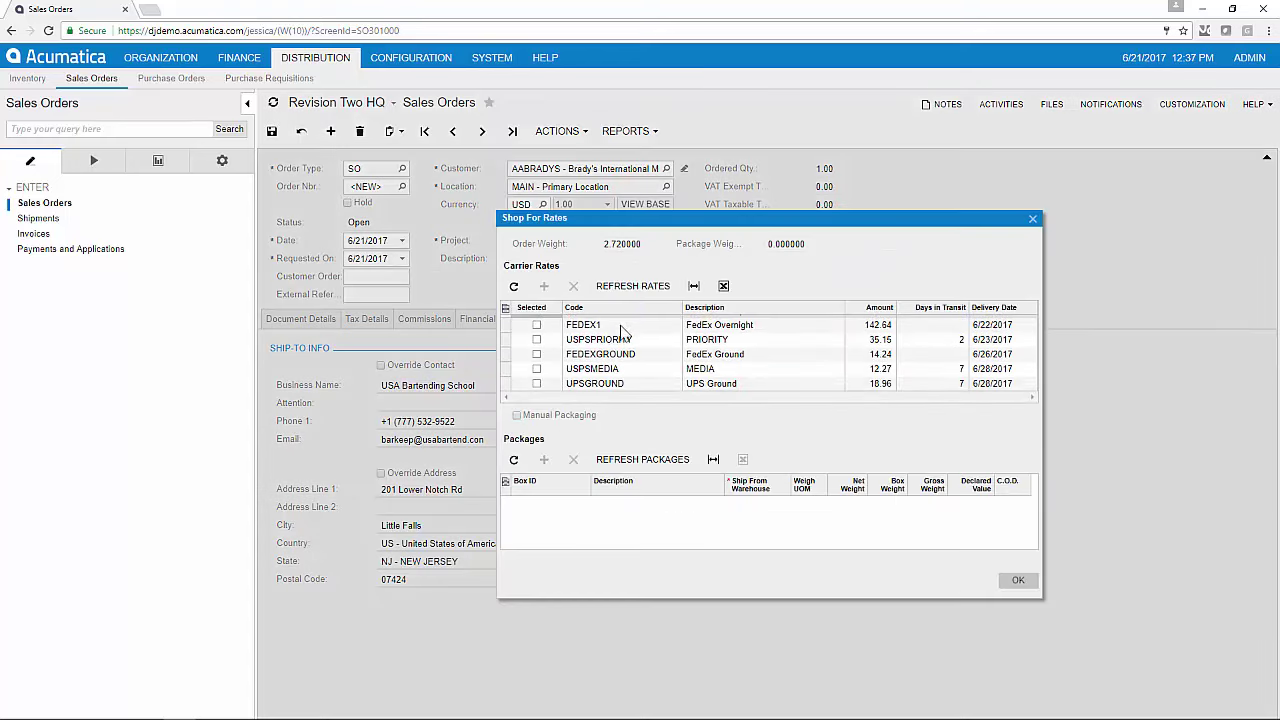
{"action": "left_click", "coordinate": [536, 384]}
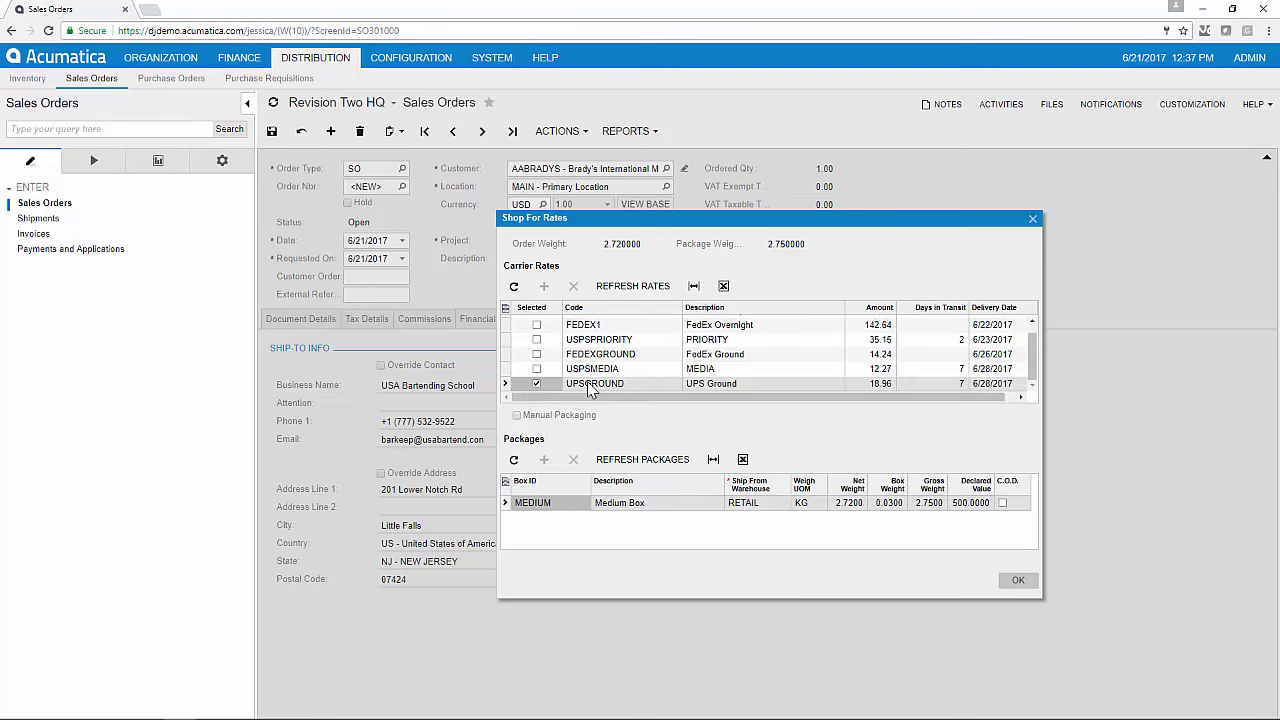
{"action": "key", "text": "Return"}
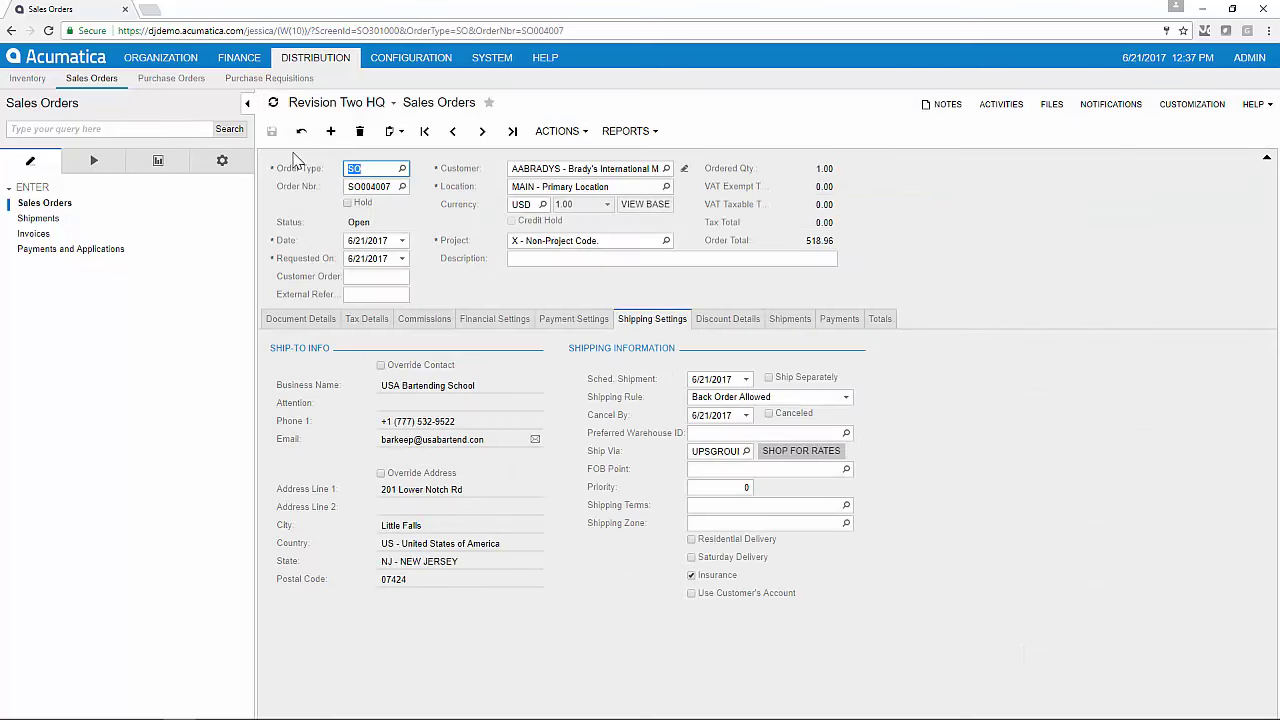
{"action": "left_click", "coordinate": [272, 134]}
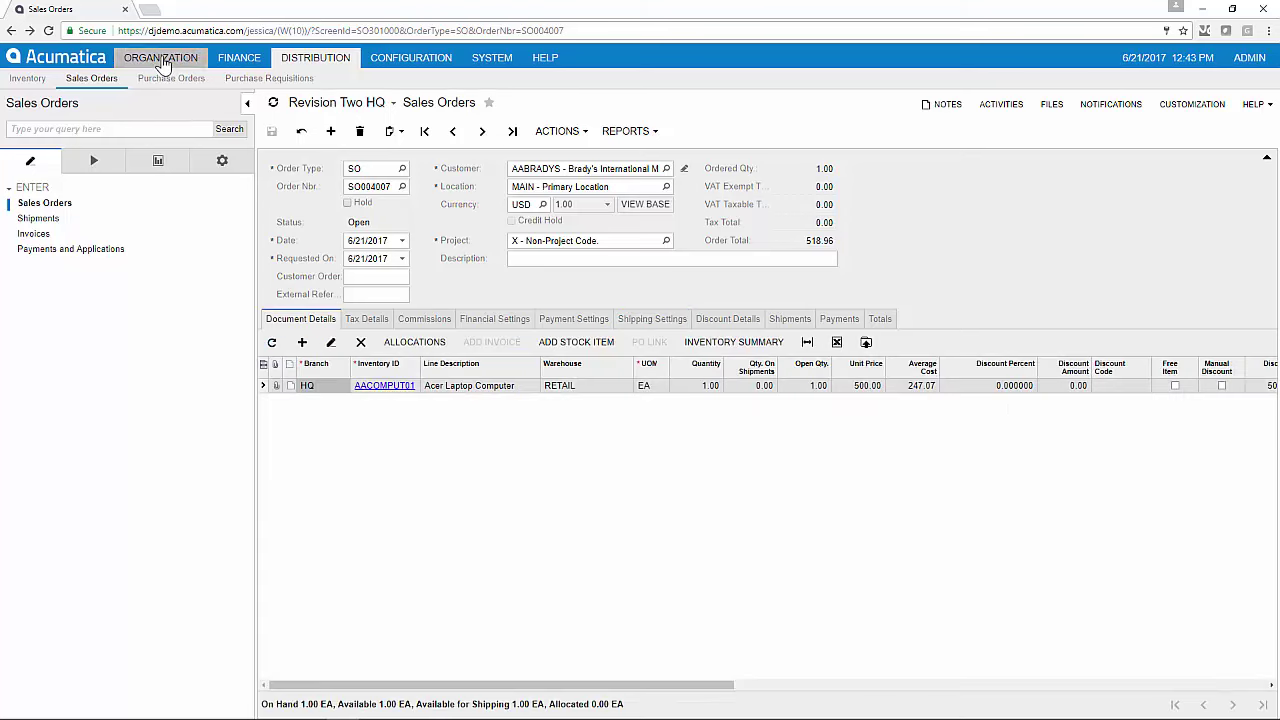
- Open the new laptop order from the Orders to Ship list on the Shipping and Inventory dashboard and create its shipment
{"action": "left_click", "coordinate": [160, 57]}
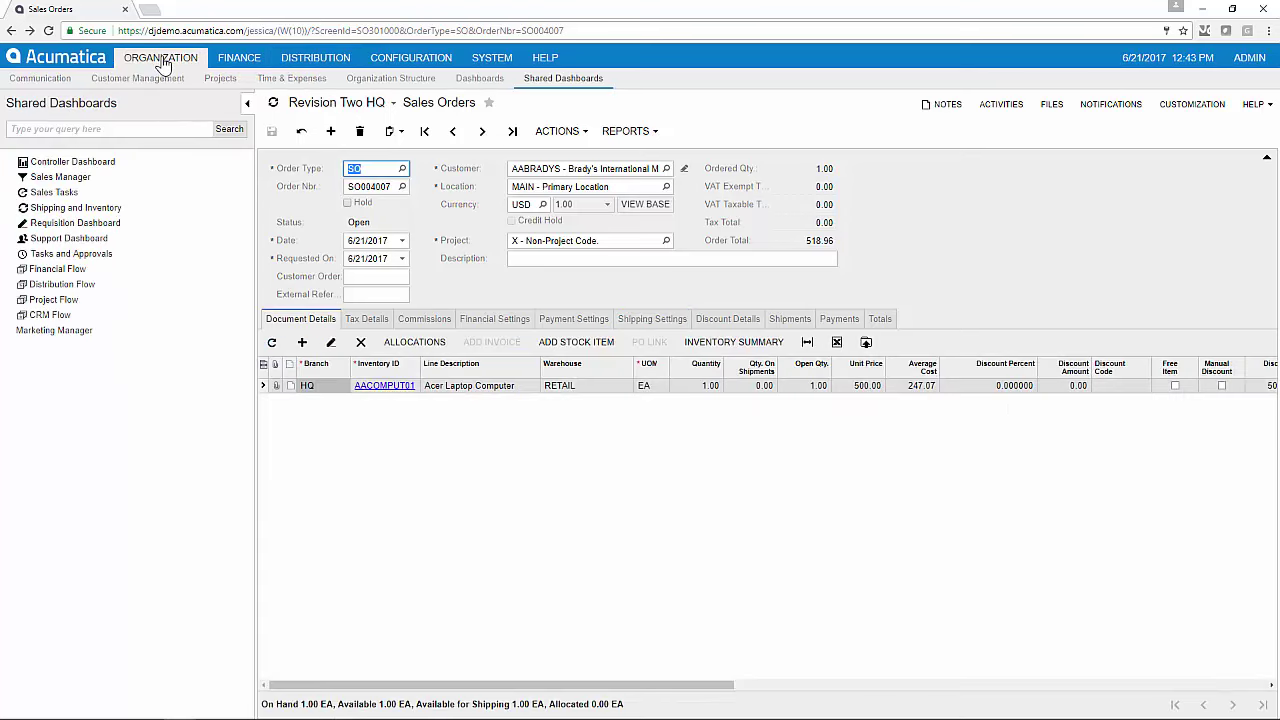
{"action": "left_click", "coordinate": [105, 210]}
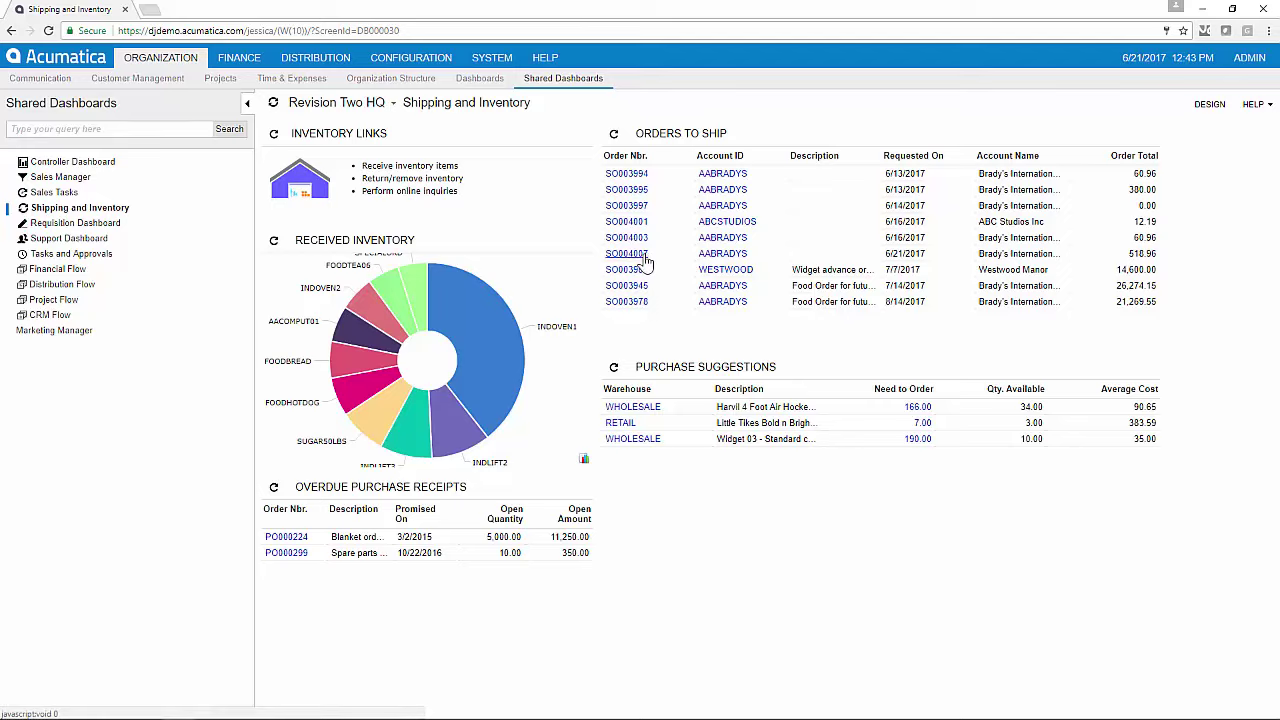
{"action": "left_click", "coordinate": [628, 256]}
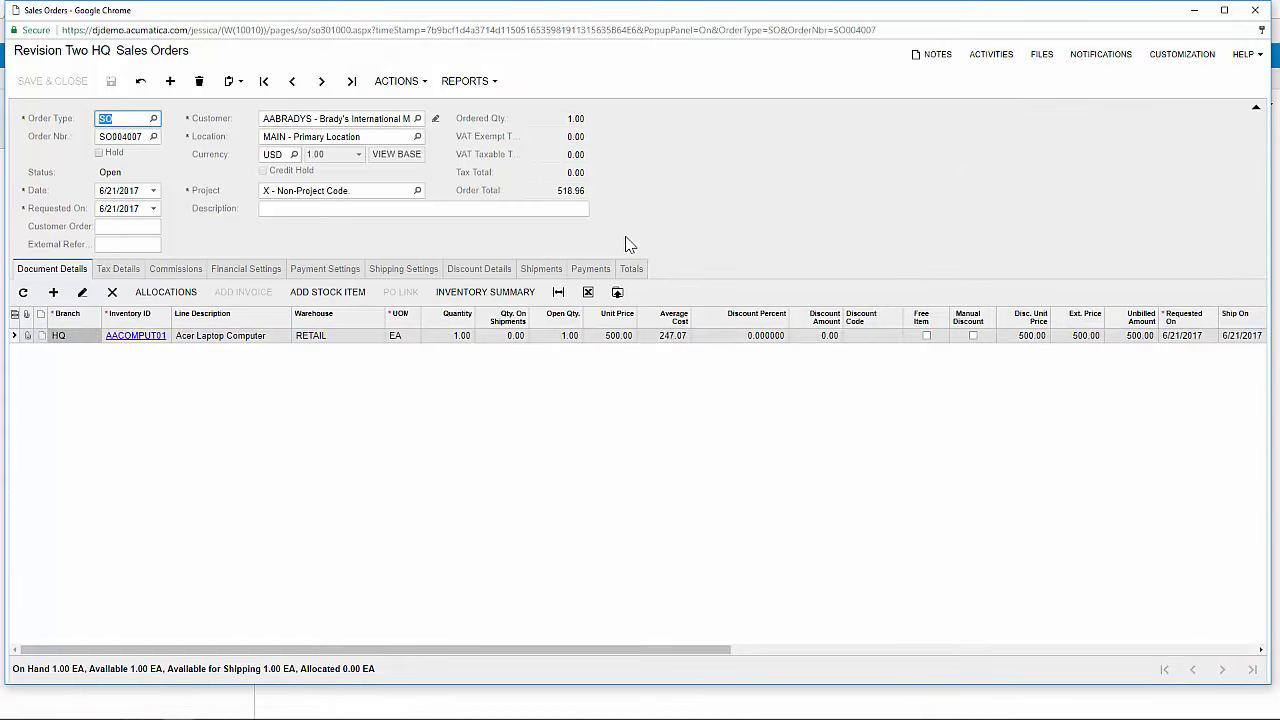
{"action": "left_click", "coordinate": [400, 83]}
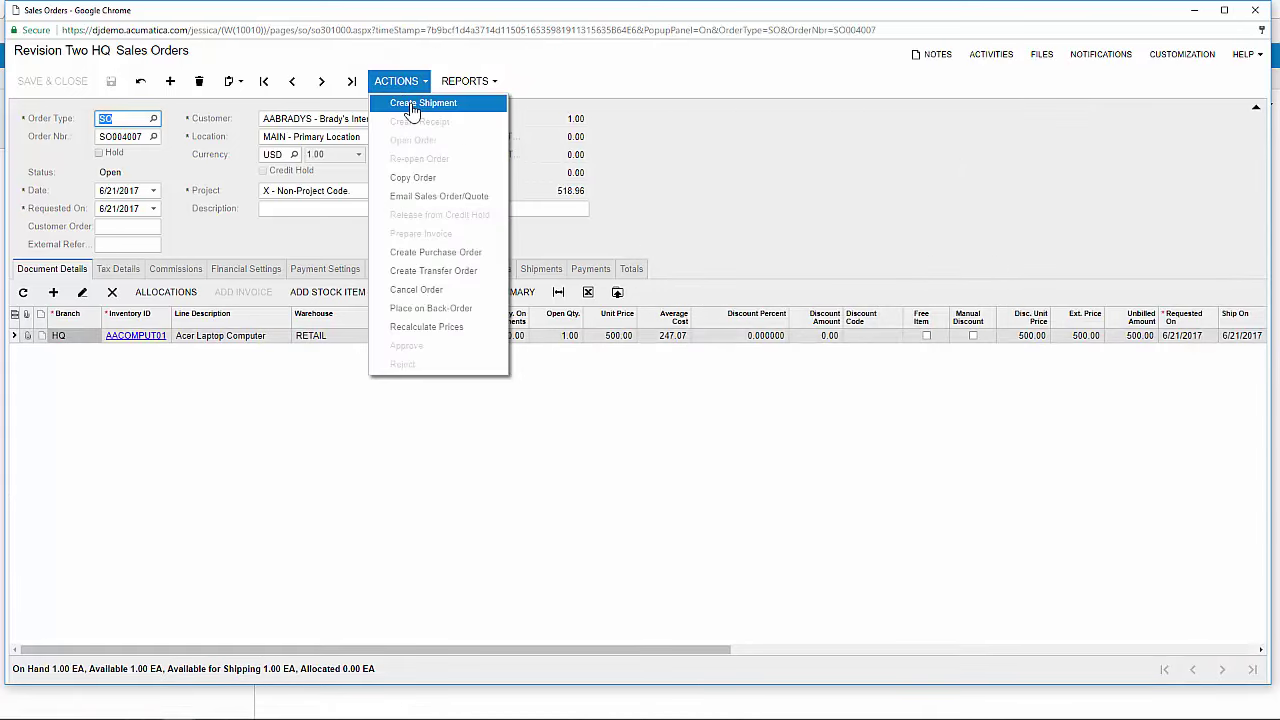
{"action": "left_click", "coordinate": [412, 104]}
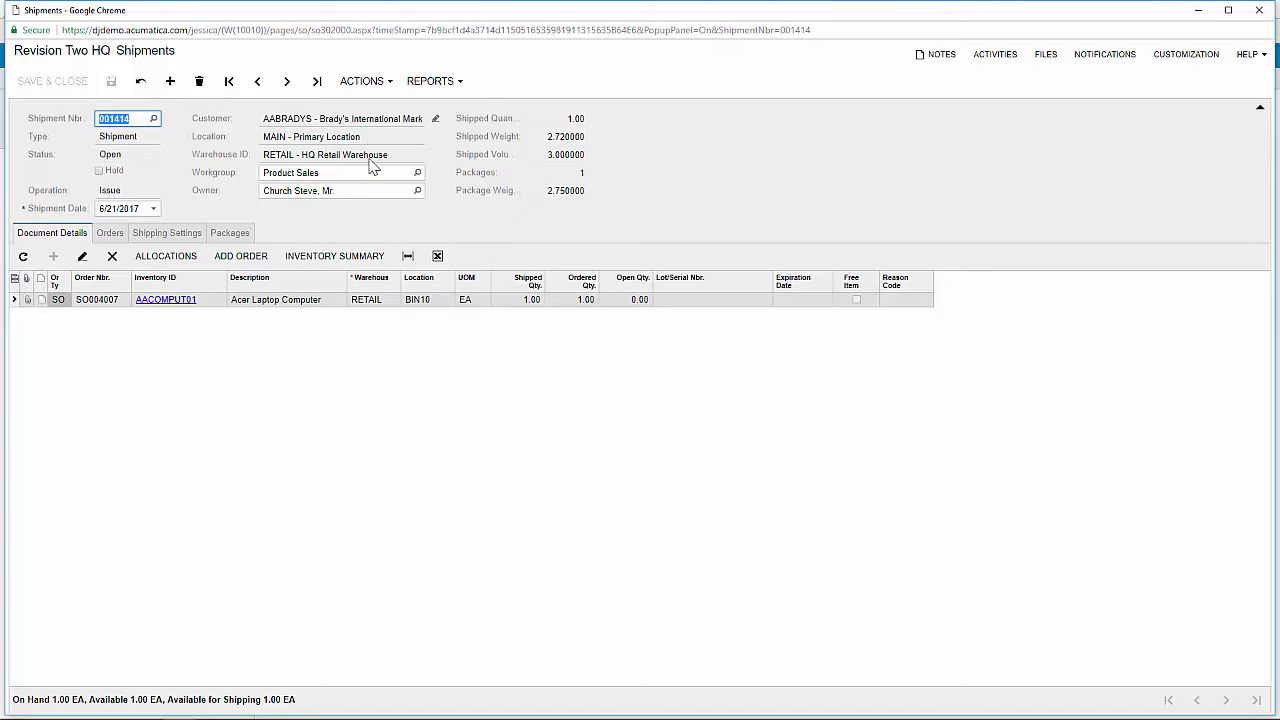
- Print the shipment's pick list and view the UPS Ground label attached to its MEDIUM package
{"action": "left_click", "coordinate": [362, 82]}
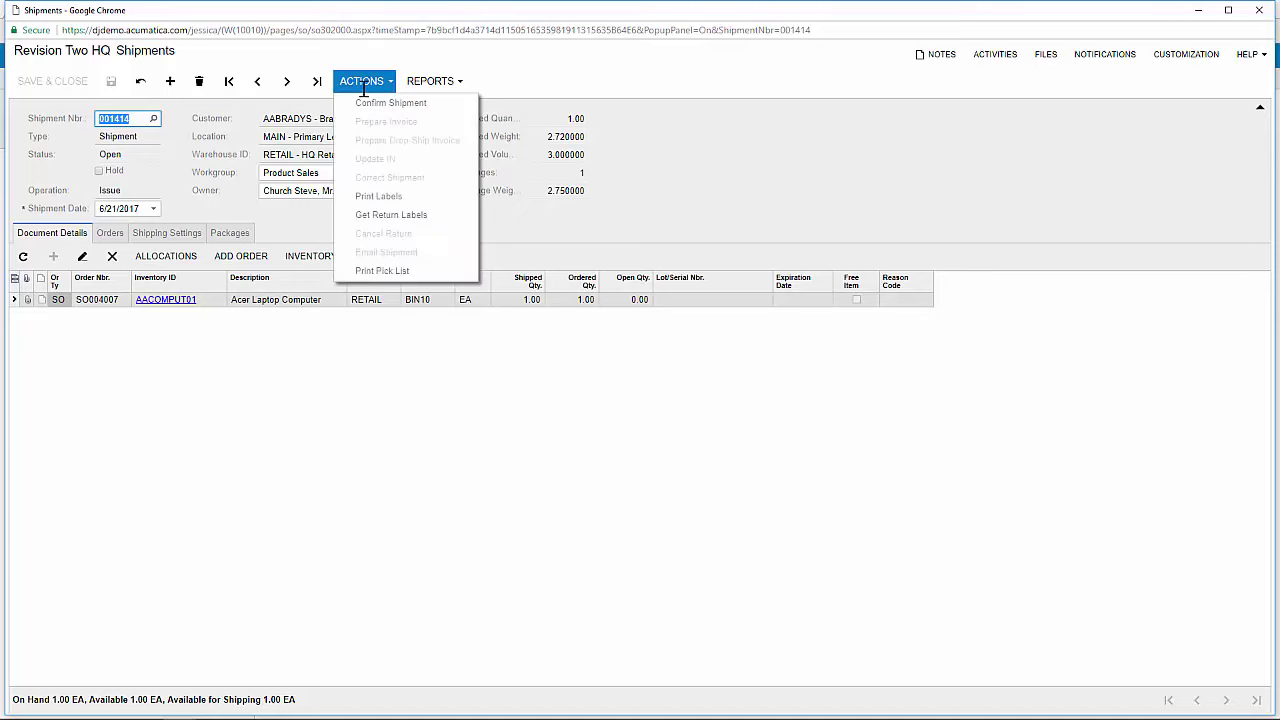
{"action": "left_click", "coordinate": [366, 271]}
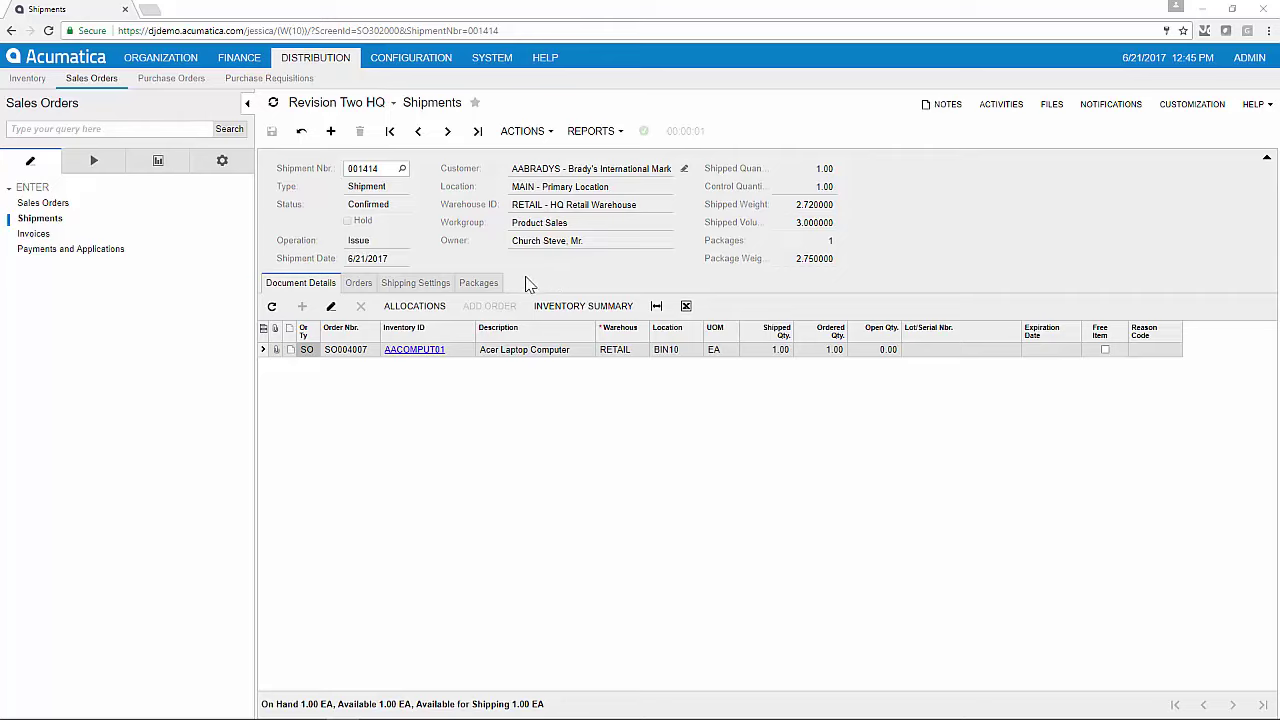
{"action": "left_click", "coordinate": [492, 284]}
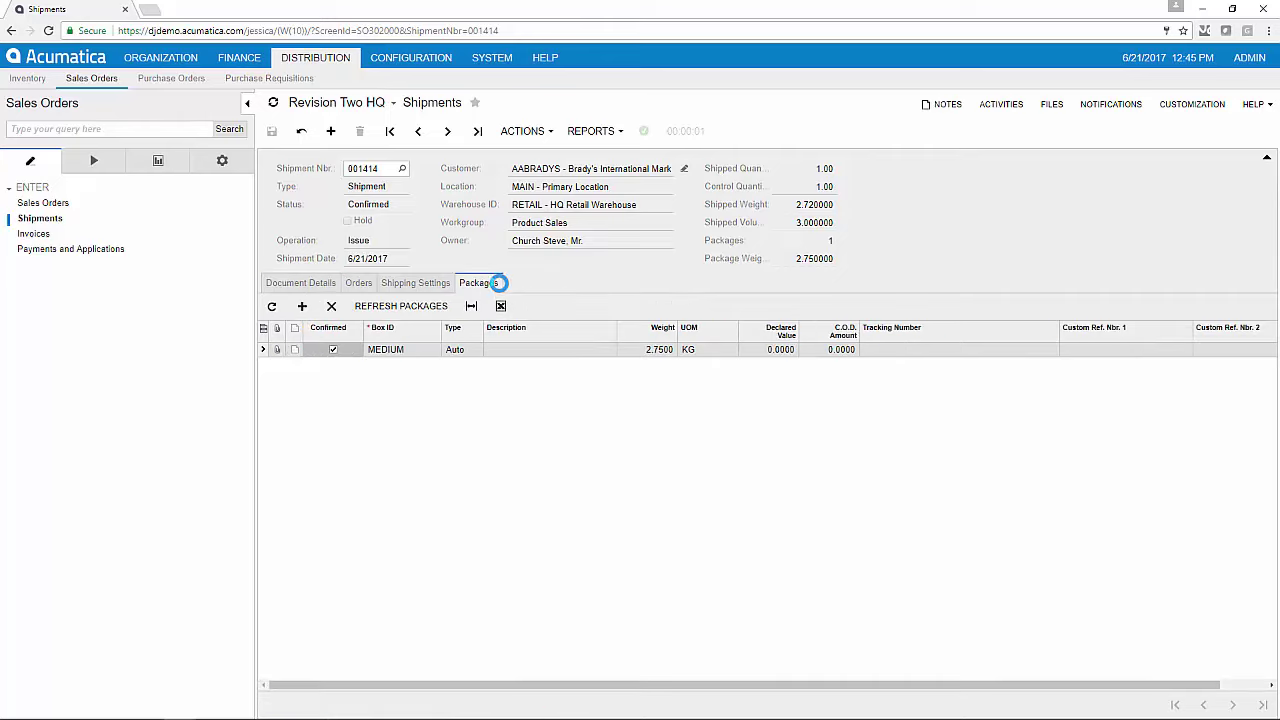
{"action": "left_click", "coordinate": [277, 350]}
{"action": "left_click", "coordinate": [614, 330]}
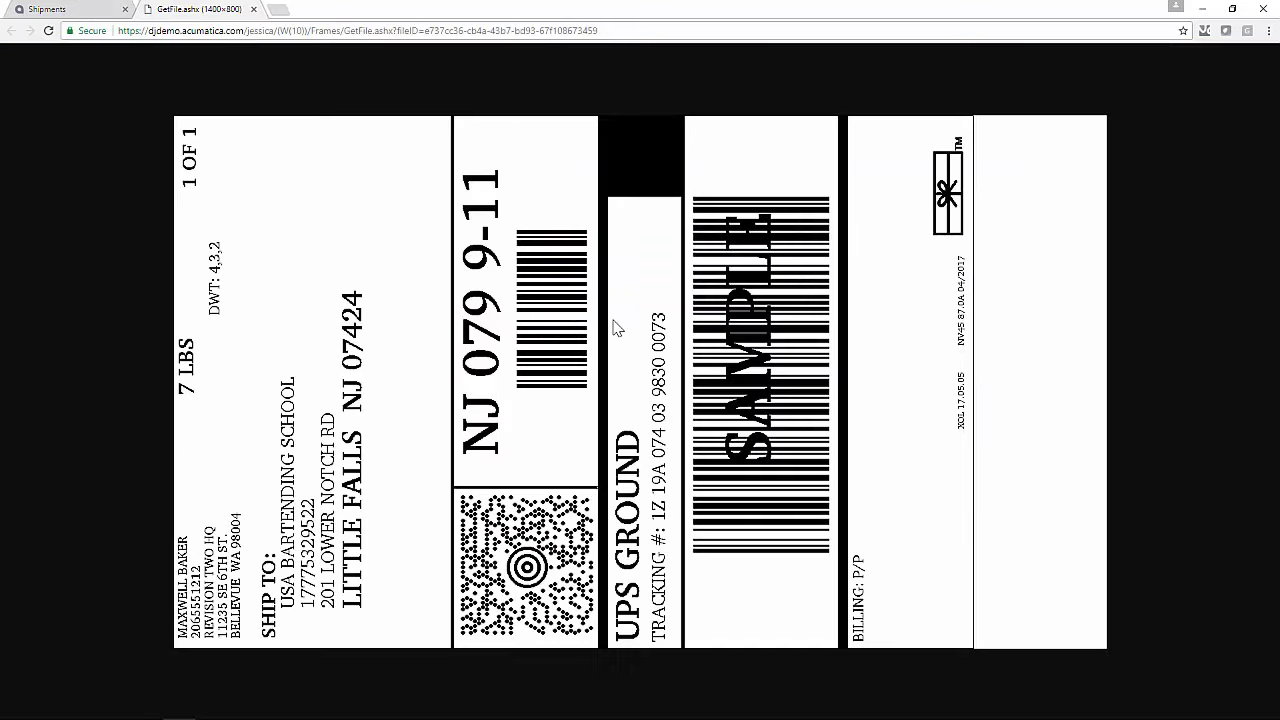
{"action": "key", "text": "ctrl+w"}
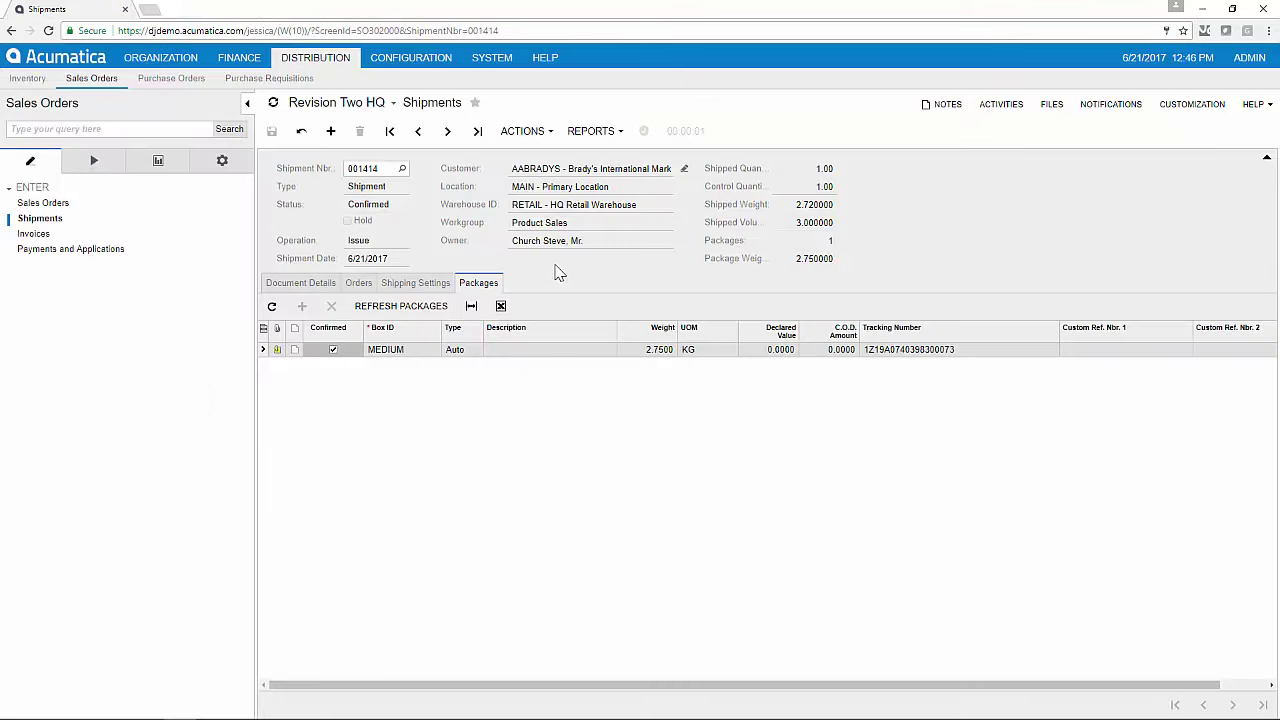
- Prepare the invoice for the confirmed laptop shipment and release it
{"action": "left_click", "coordinate": [518, 132]}
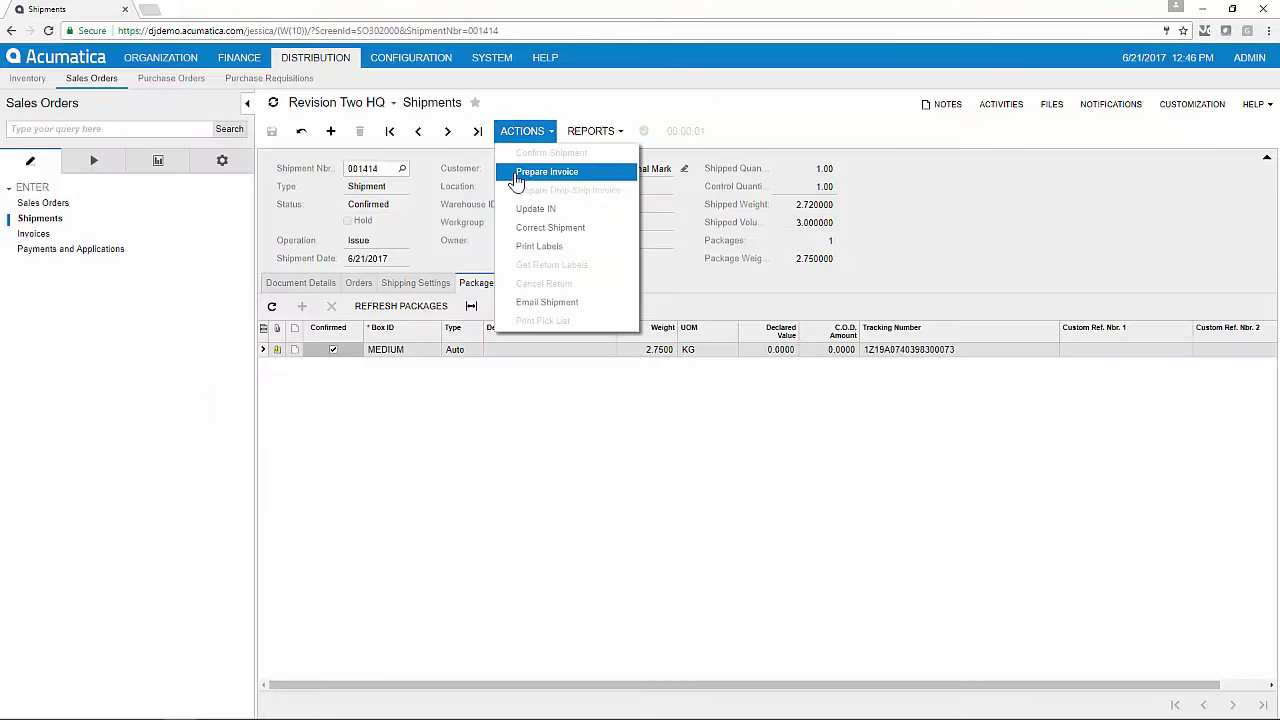
{"action": "left_click", "coordinate": [518, 180]}
{"action": "left_click", "coordinate": [539, 135]}
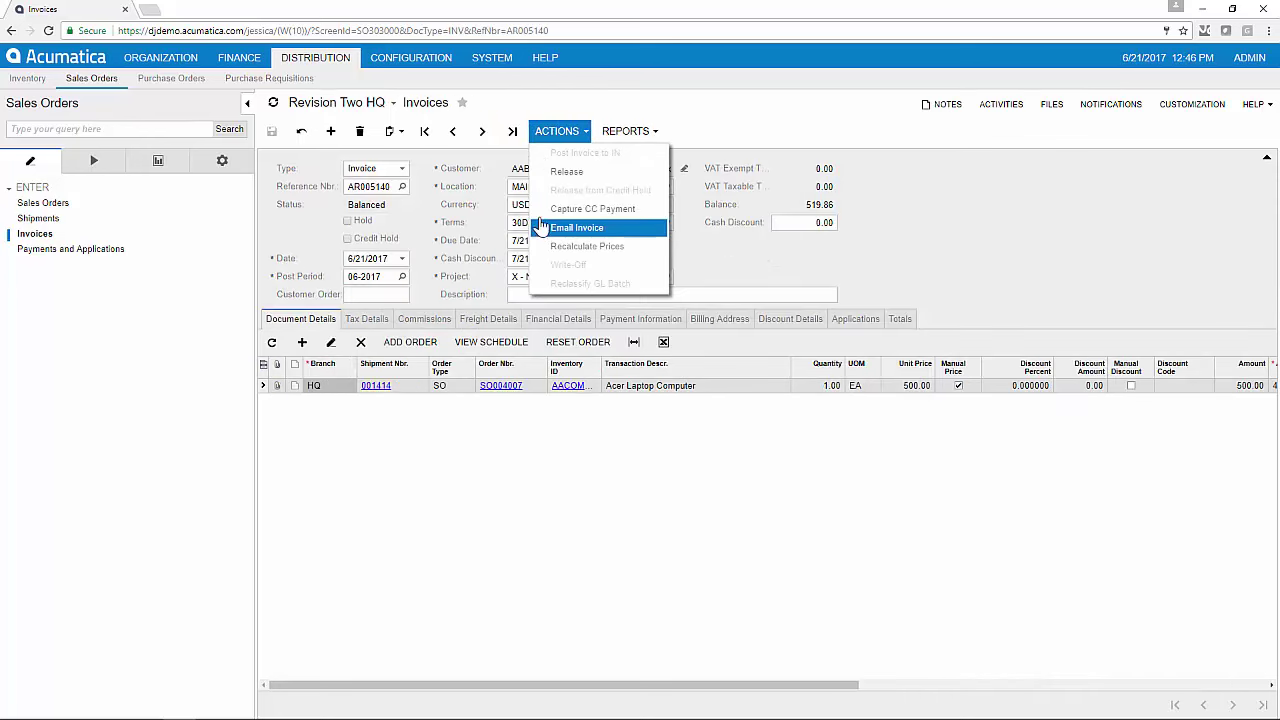
{"action": "left_click", "coordinate": [545, 173]}
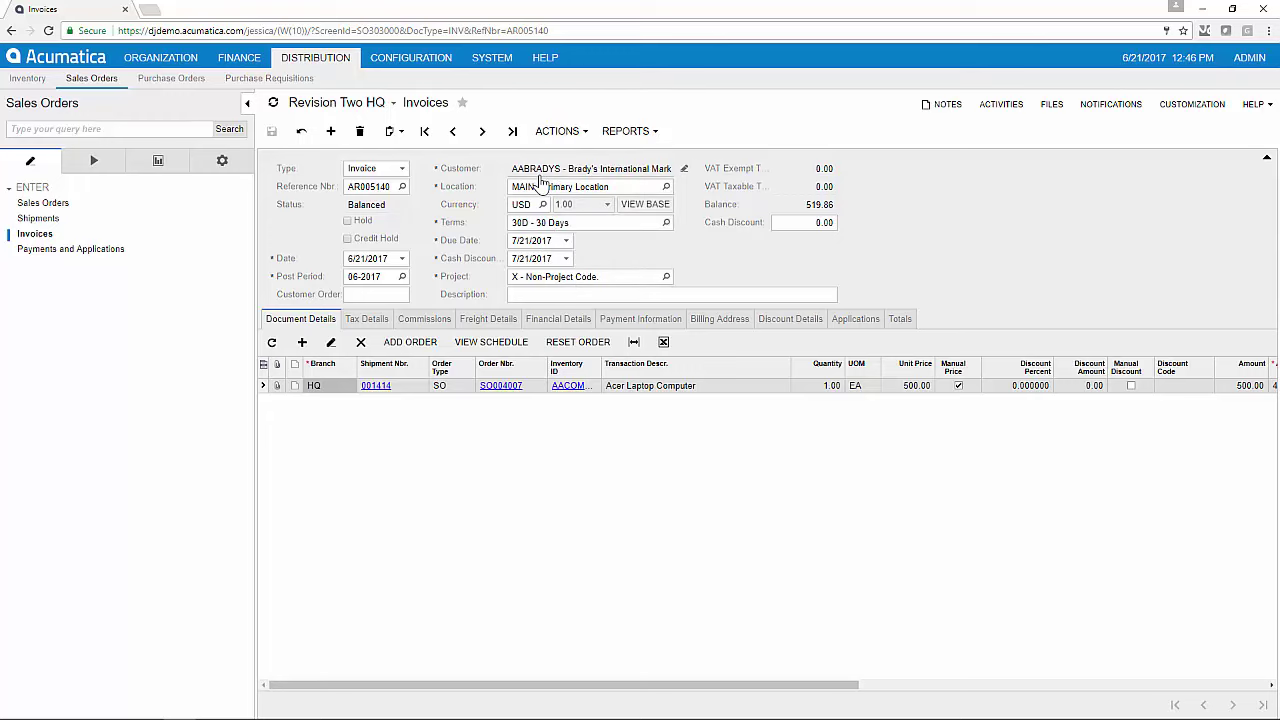
- Open the accounting batch linked in the released invoice's financial details
{"action": "left_click", "coordinate": [568, 320]}
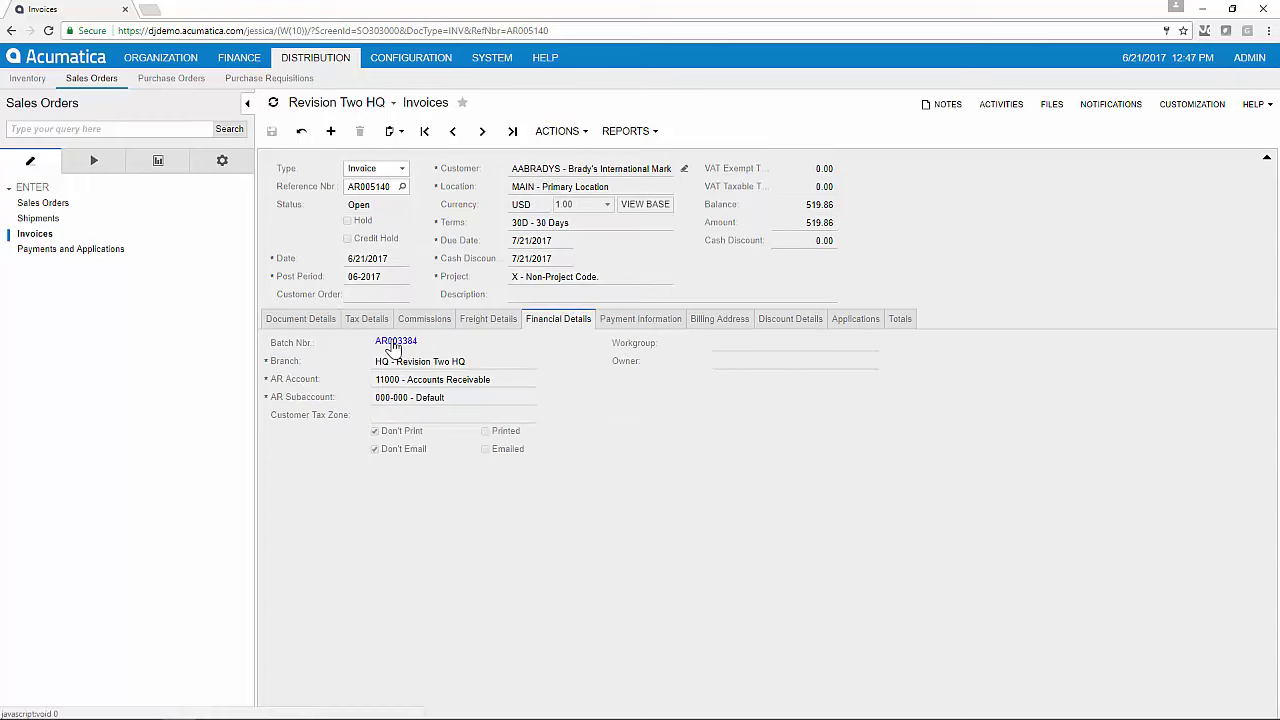
{"action": "left_click", "coordinate": [394, 342]}
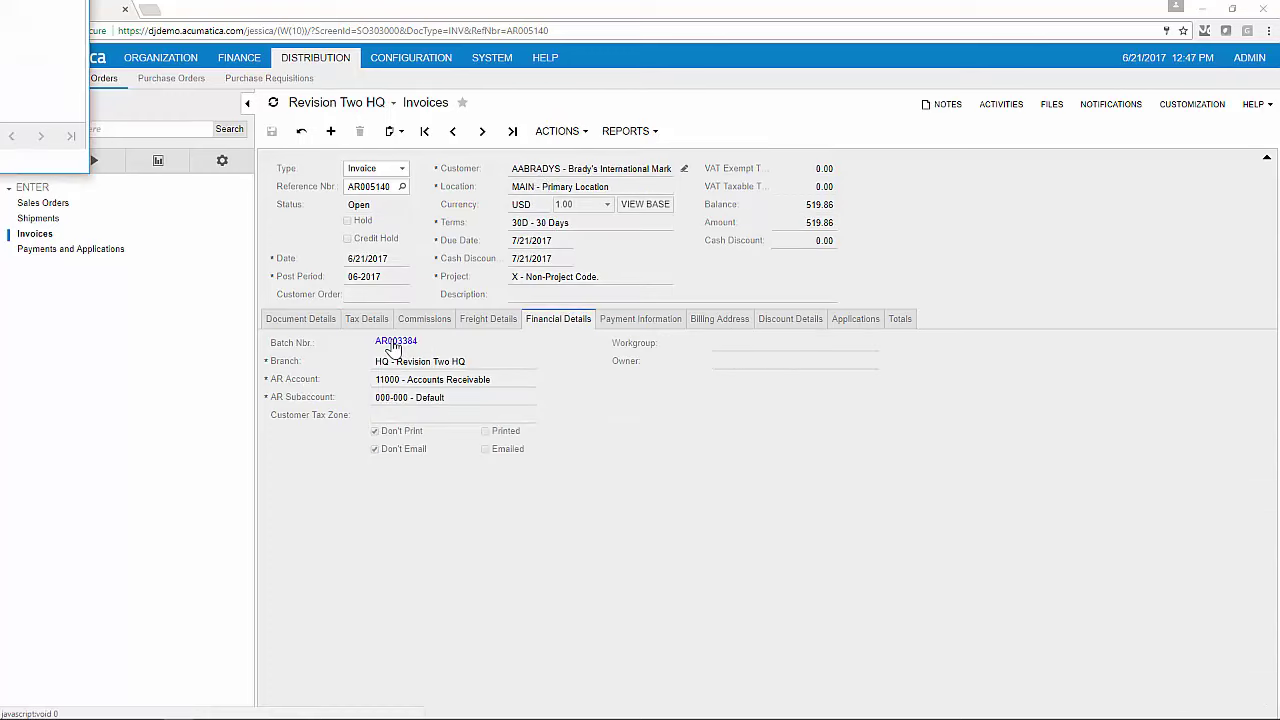